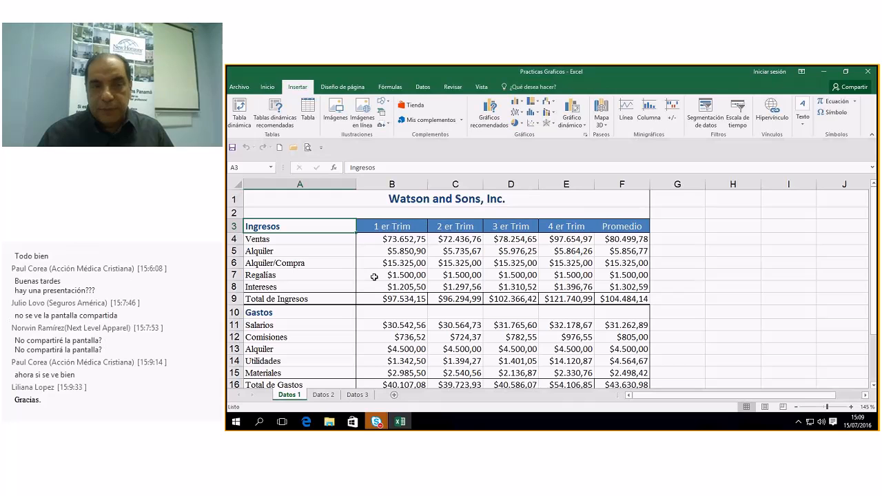
Clear the Ingresos label from A3 and select the quarter headers B3:E3.
{"action": "left_click_drag", "start_coordinate": [324, 225], "coordinate": [560, 226]}
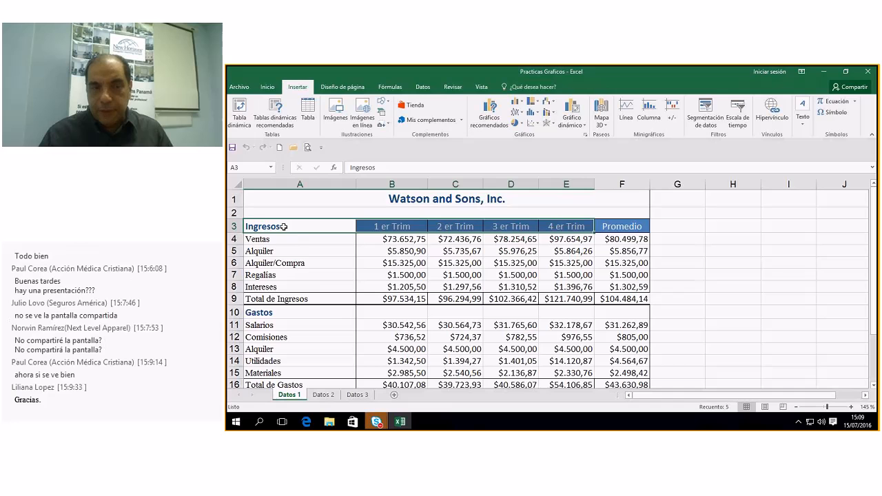
{"action": "left_click", "coordinate": [321, 227]}
{"action": "key", "text": "Delete"}
{"action": "left_click_drag", "start_coordinate": [372, 227], "coordinate": [562, 228]}
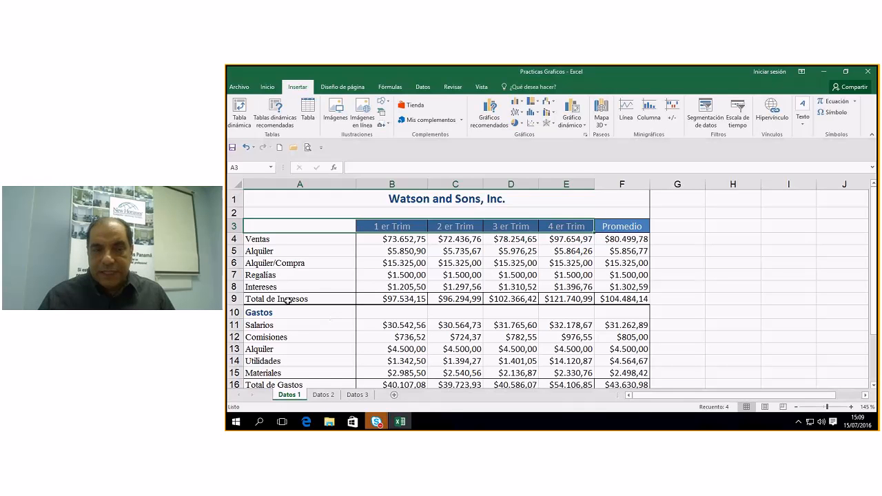
Add the Total de Ingresos, Total de Gastos and Ingresos Netos rows to the selection.
{"action": "left_click", "coordinate": [328, 299]}
{"action": "left_click_drag", "start_coordinate": [328, 299], "coordinate": [568, 302]}
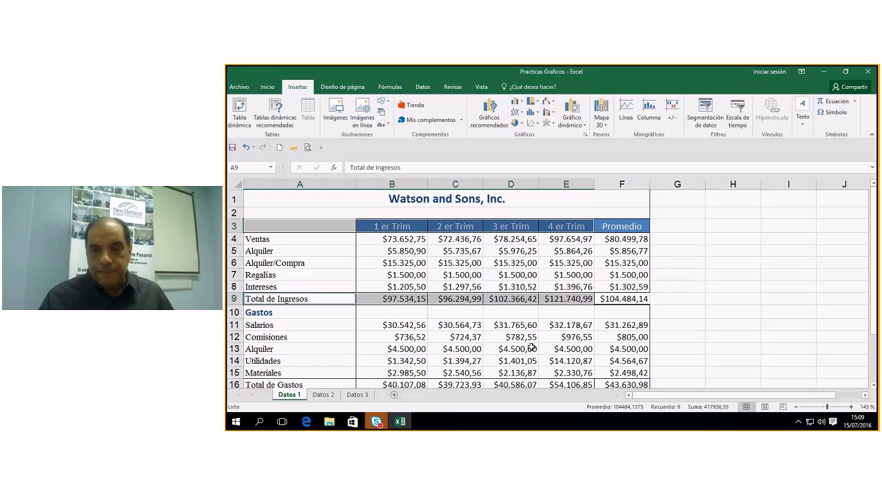
{"action": "left_click", "coordinate": [872, 385]}
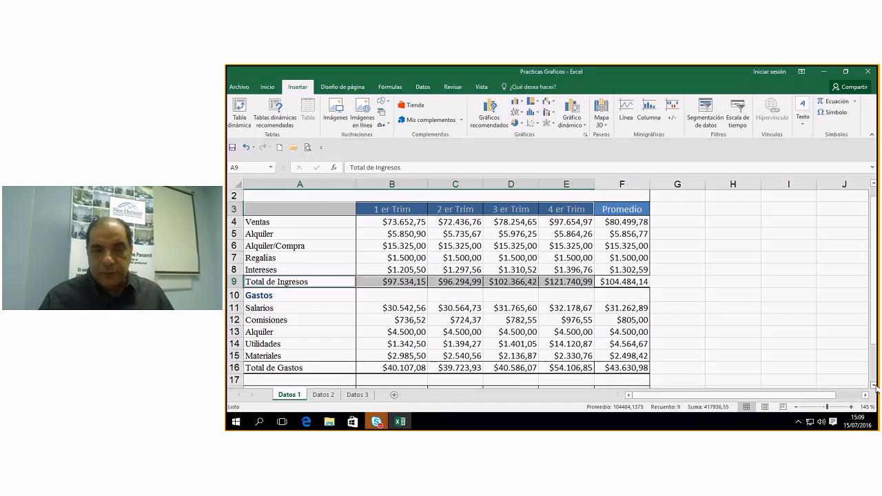
{"action": "left_click", "coordinate": [873, 385]}
{"action": "left_click", "coordinate": [873, 385]}
{"action": "left_click_drag", "start_coordinate": [300, 343], "coordinate": [568, 342]}
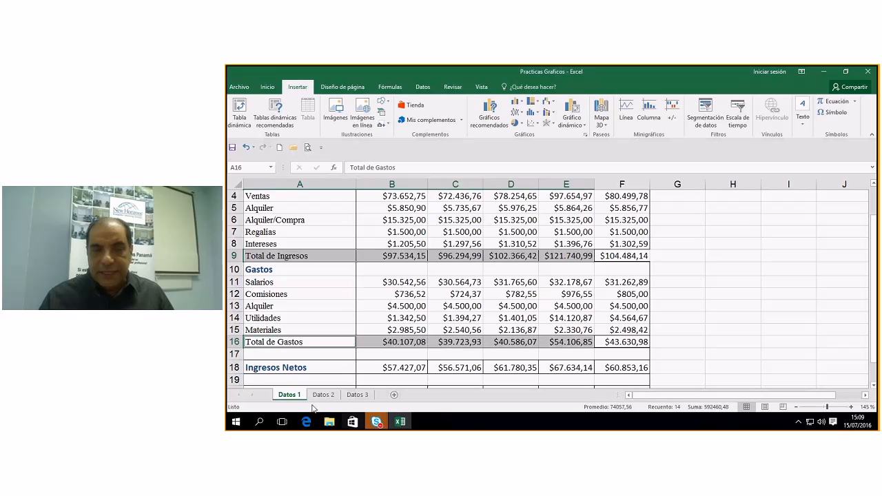
{"action": "left_click_drag", "start_coordinate": [264, 368], "coordinate": [562, 370]}
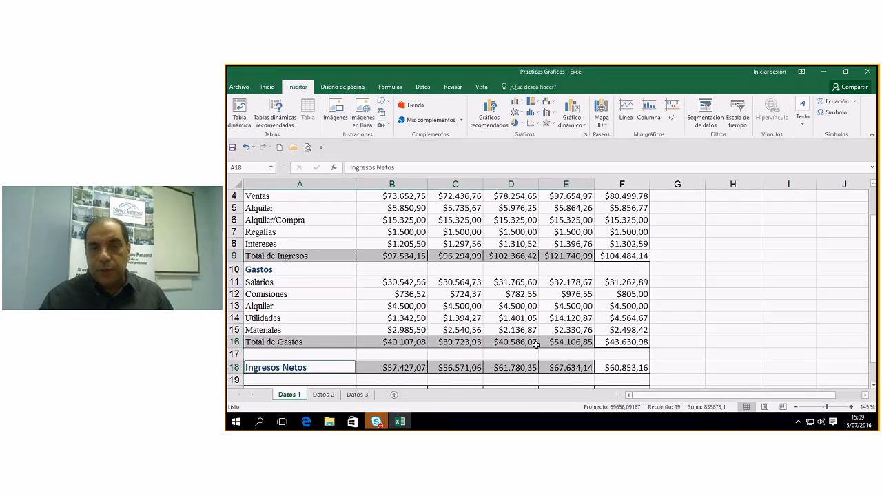
{"action": "scroll", "coordinate": [509, 251], "scroll_direction": "up", "scroll_amount": 1}
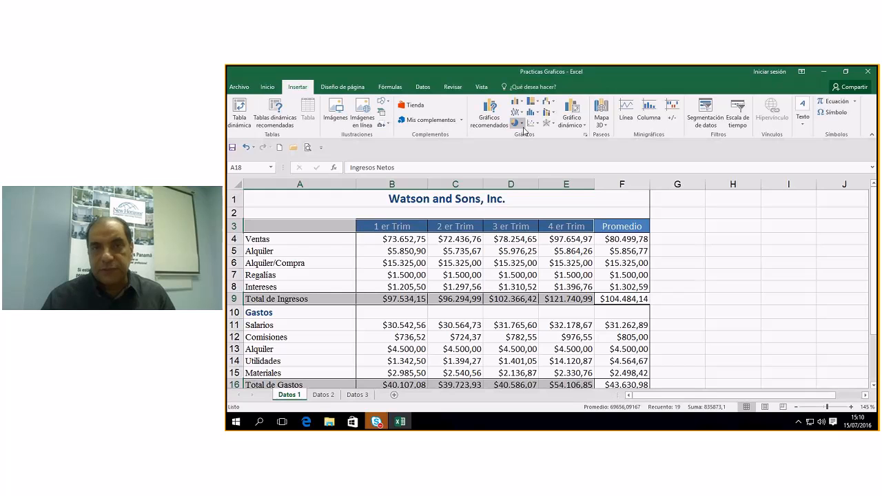
Insert a Columna agrupada chart from the recommended charts.
{"action": "left_click", "coordinate": [489, 111]}
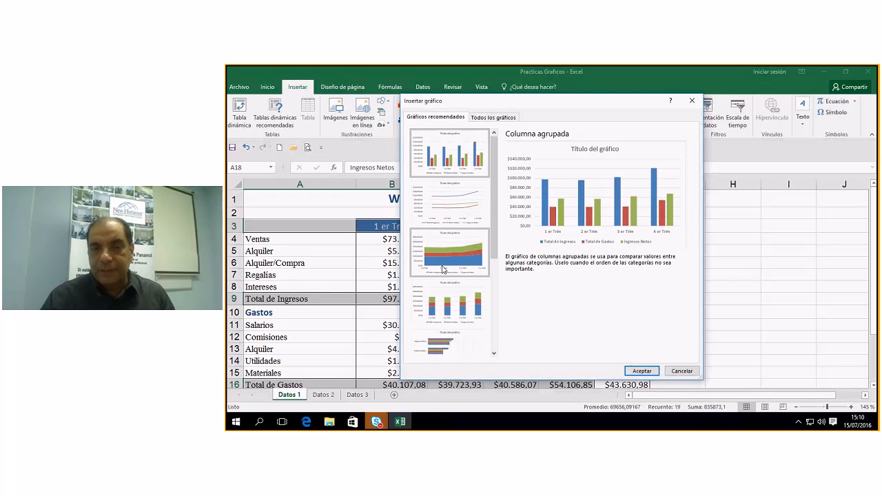
{"action": "scroll", "coordinate": [494, 248], "scroll_direction": "down", "scroll_amount": 3}
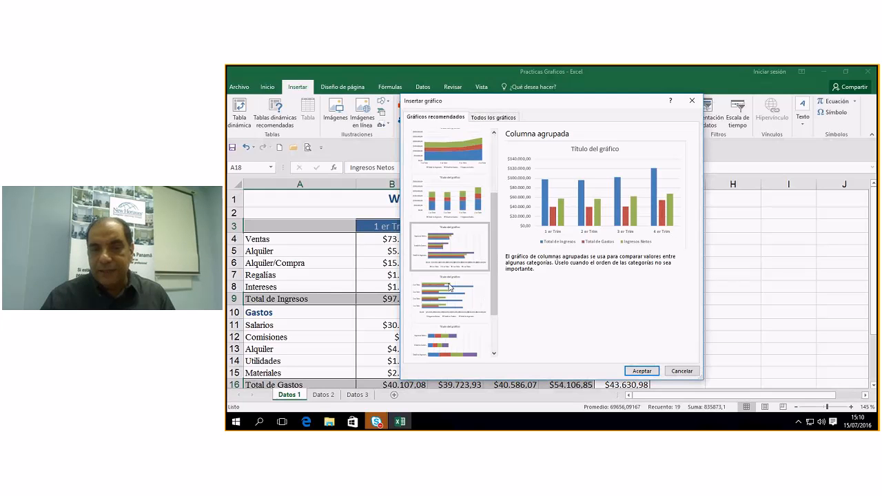
{"action": "scroll", "coordinate": [465, 327], "scroll_direction": "down", "scroll_amount": 2}
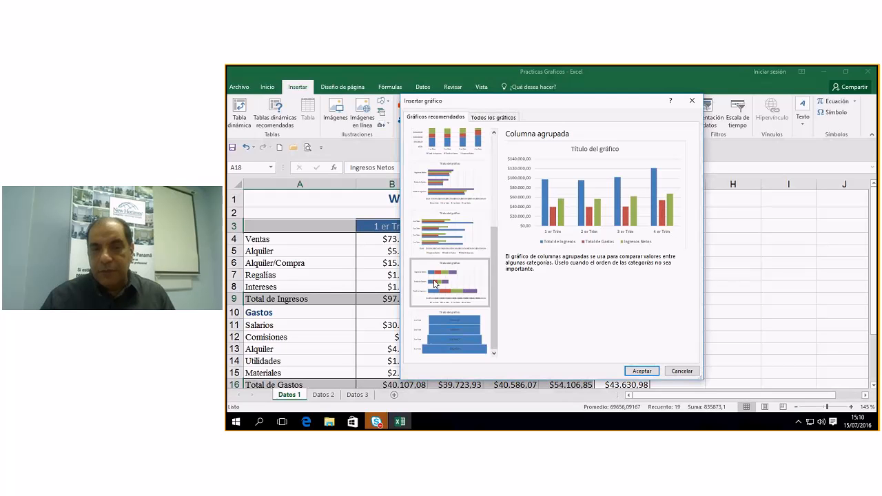
{"action": "scroll", "coordinate": [461, 207], "scroll_direction": "up", "scroll_amount": 5}
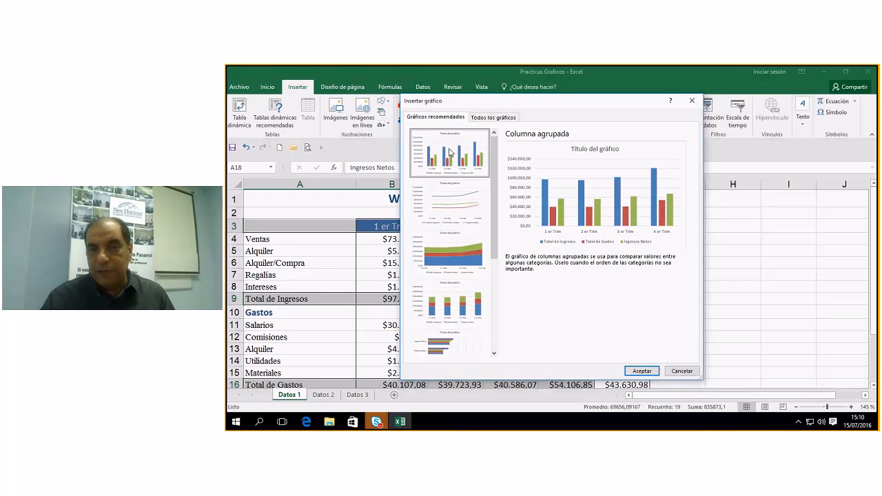
{"action": "left_click", "coordinate": [640, 371]}
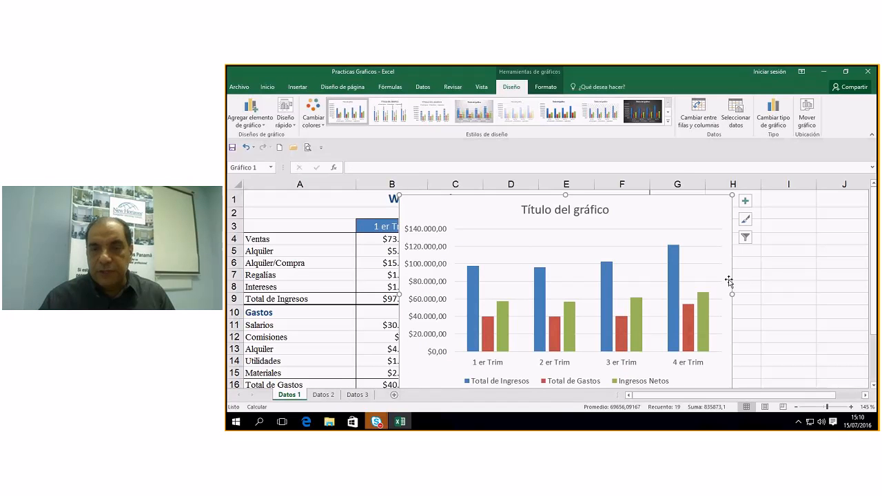
Drag the column chart beside the data table, over columns G to M.
{"action": "left_click_drag", "start_coordinate": [729, 280], "coordinate": [471, 209]}
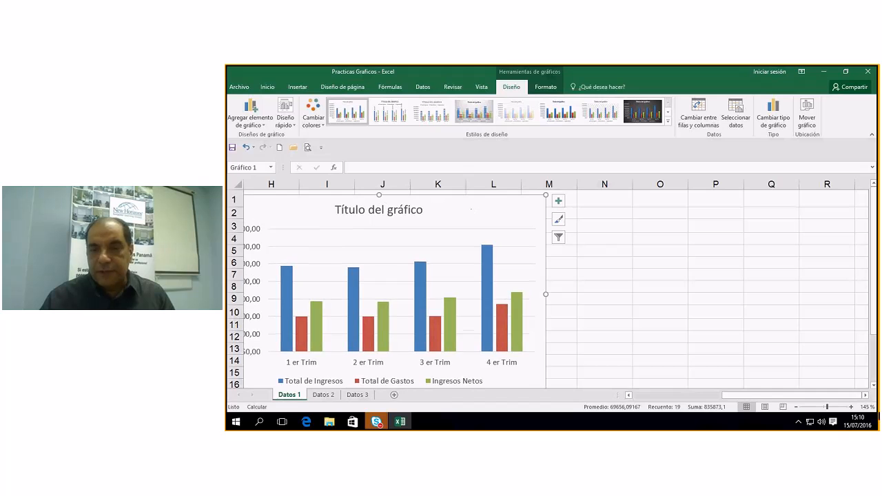
{"action": "left_click_drag", "start_coordinate": [829, 396], "coordinate": [773, 398]}
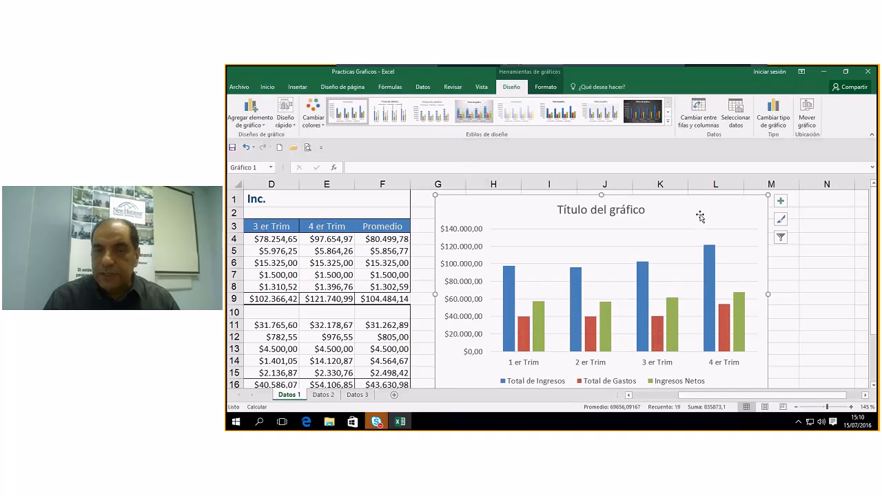
{"action": "mouse_move", "coordinate": [700, 217]}
{"action": "left_mouse_down"}
{"action": "mouse_move", "coordinate": [687, 241]}
{"action": "mouse_move", "coordinate": [770, 240]}
{"action": "mouse_move", "coordinate": [733, 213]}
{"action": "mouse_move", "coordinate": [692, 222]}
{"action": "mouse_move", "coordinate": [720, 244]}
{"action": "mouse_move", "coordinate": [698, 197]}
{"action": "mouse_move", "coordinate": [711, 242]}
{"action": "mouse_move", "coordinate": [713, 220]}
{"action": "mouse_move", "coordinate": [702, 225]}
{"action": "left_mouse_up"}
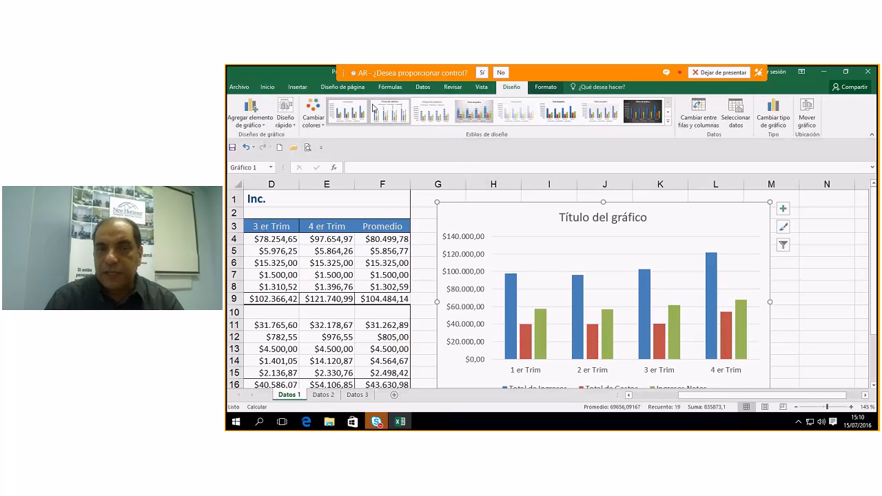
Apply chart style Estilo 14 for shaded, 3D-looking columns and a bold title.
{"action": "left_click", "coordinate": [668, 124]}
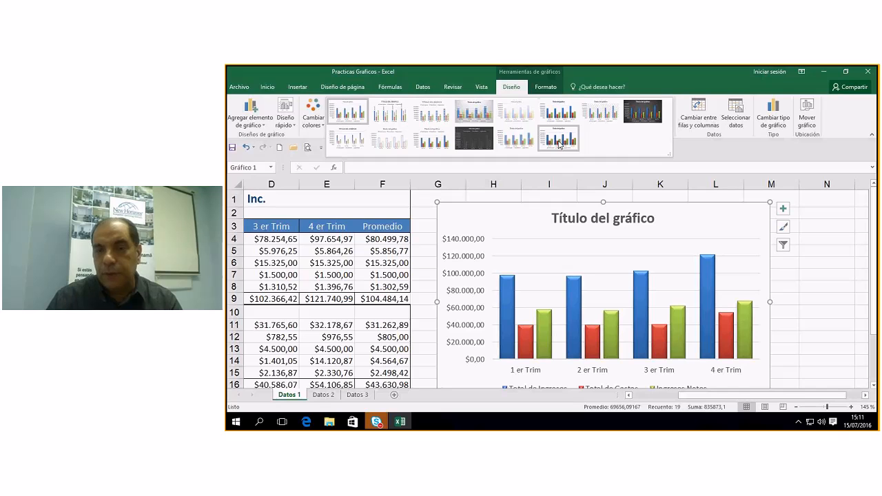
{"action": "left_click", "coordinate": [559, 143]}
{"action": "scroll", "coordinate": [669, 322], "scroll_direction": "down", "scroll_amount": 1}
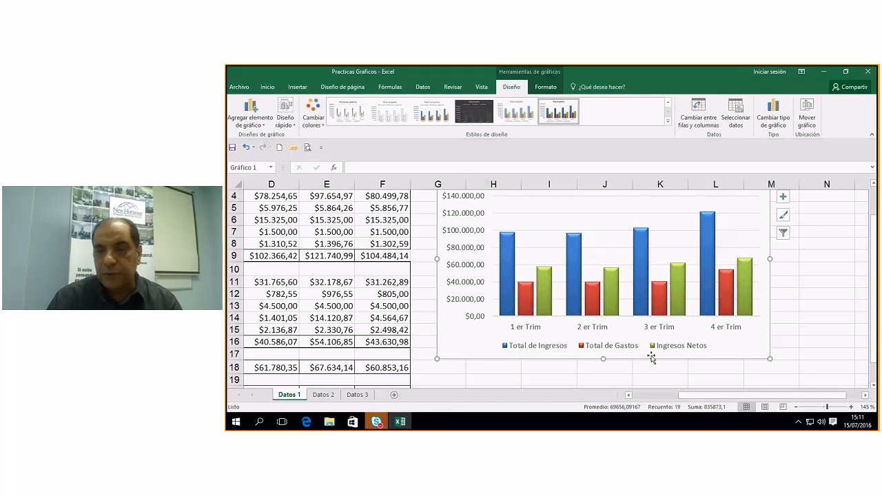
{"action": "scroll", "coordinate": [679, 357], "scroll_direction": "up", "scroll_amount": 1}
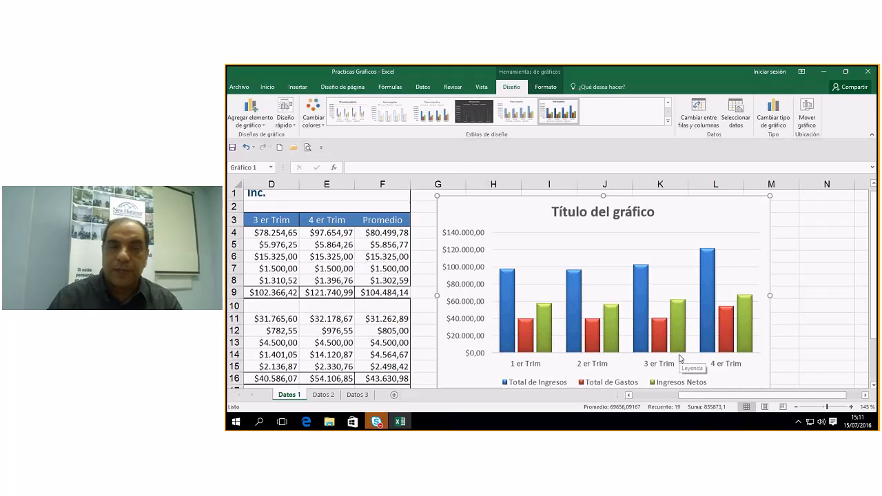
{"action": "scroll", "coordinate": [679, 356], "scroll_direction": "up", "scroll_amount": 1}
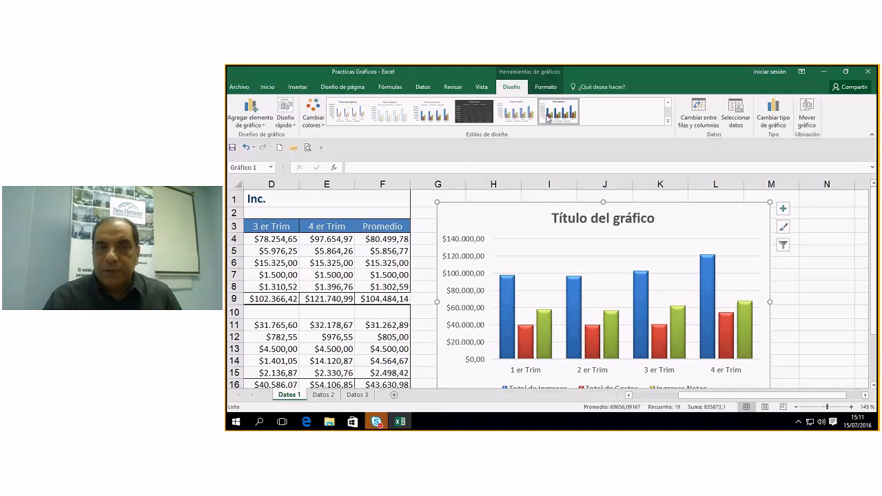
{"action": "left_click", "coordinate": [546, 87]}
{"action": "left_click", "coordinate": [511, 88]}
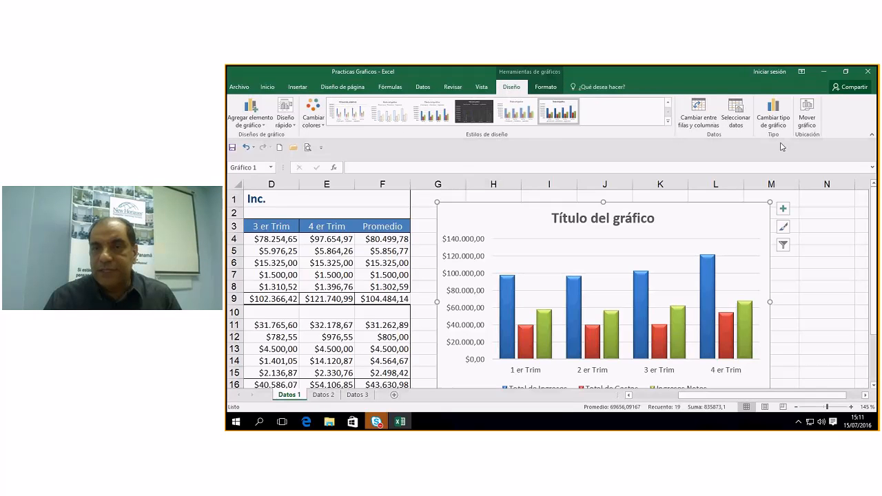
Move the chart to a new chart sheet Gráfico1, then return to Datos 1.
{"action": "left_click", "coordinate": [807, 114]}
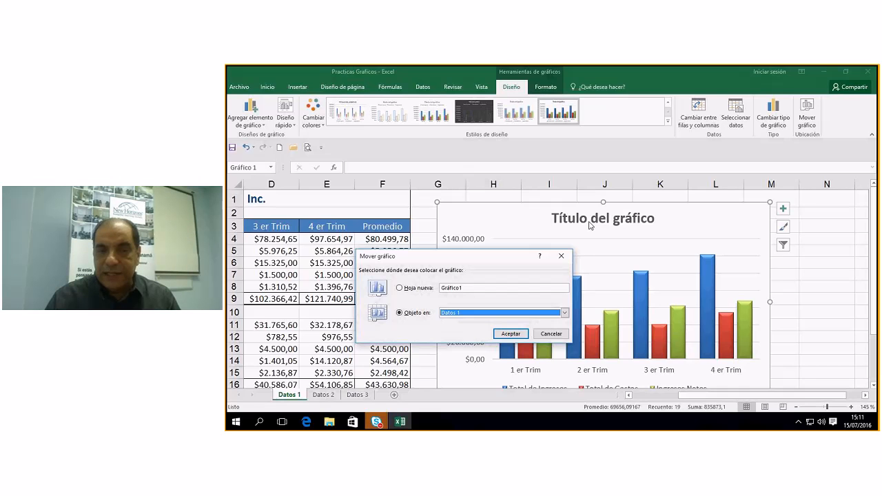
{"action": "left_click", "coordinate": [421, 288]}
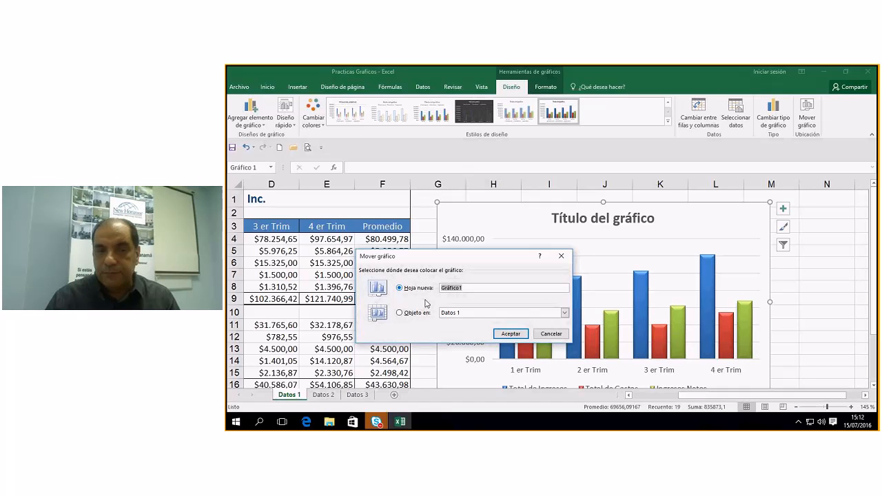
{"action": "left_click", "coordinate": [513, 334]}
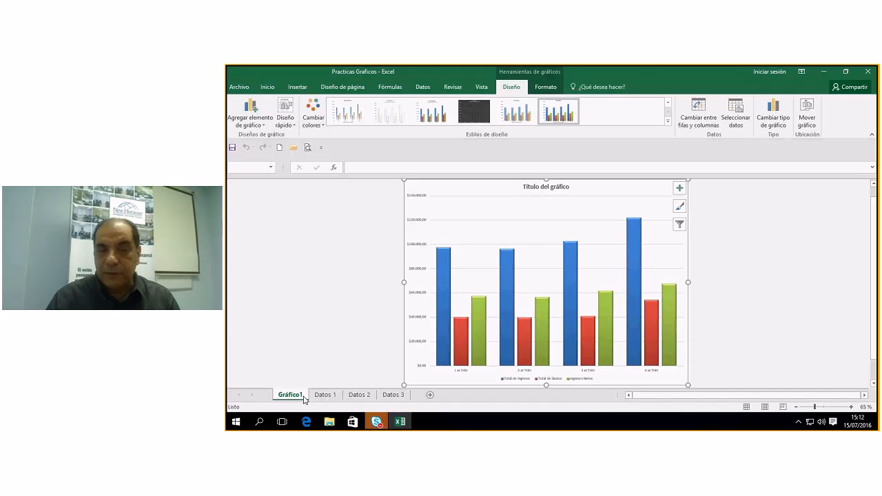
{"action": "left_click", "coordinate": [324, 395]}
{"action": "left_click_drag", "start_coordinate": [796, 399], "coordinate": [742, 405]}
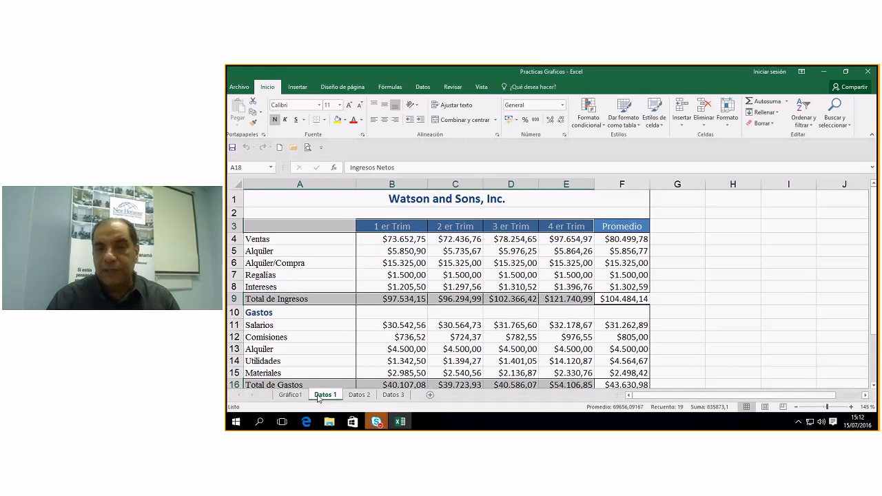
On Gráfico1, replace the placeholder chart title with 'Comparativo'.
{"action": "left_click", "coordinate": [290, 395]}
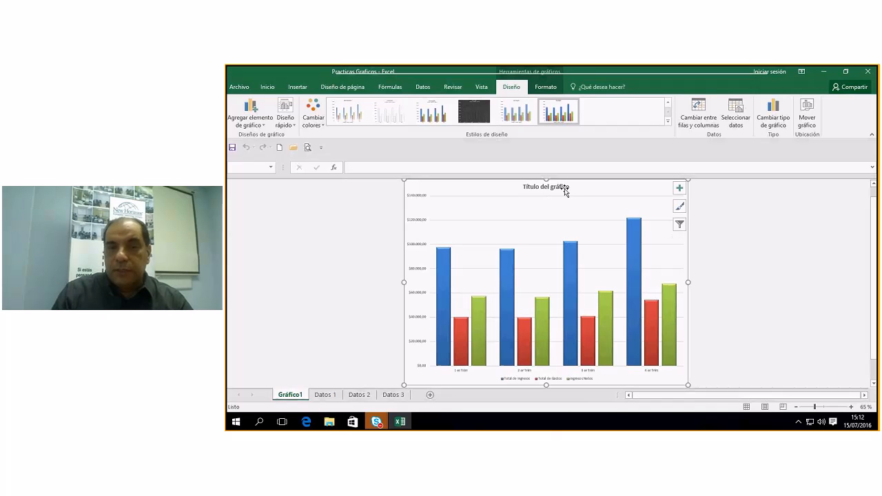
{"action": "left_click", "coordinate": [524, 190]}
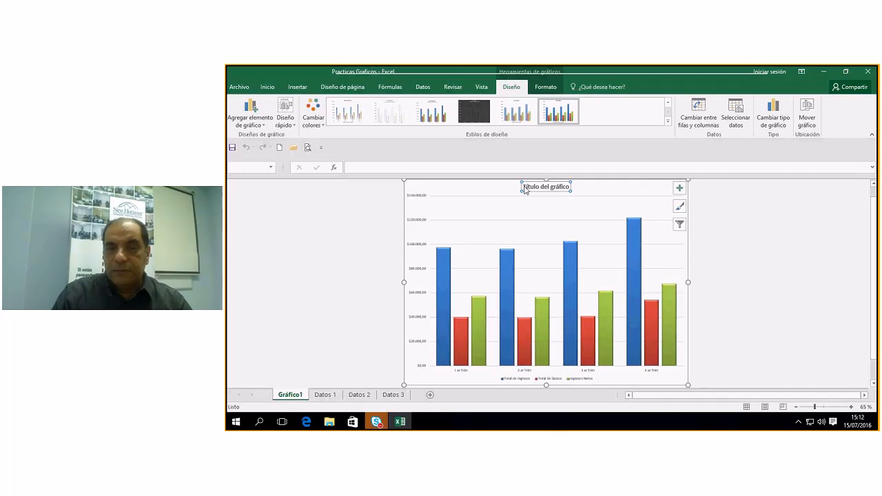
{"action": "left_click_drag", "start_coordinate": [524, 186], "coordinate": [583, 189]}
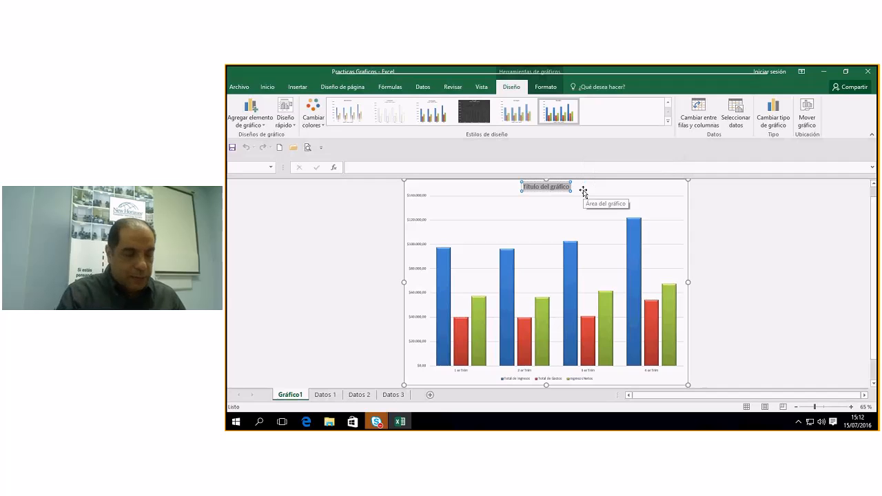
{"action": "key", "text": "Delete"}
{"action": "type", "text": "Comparat"}
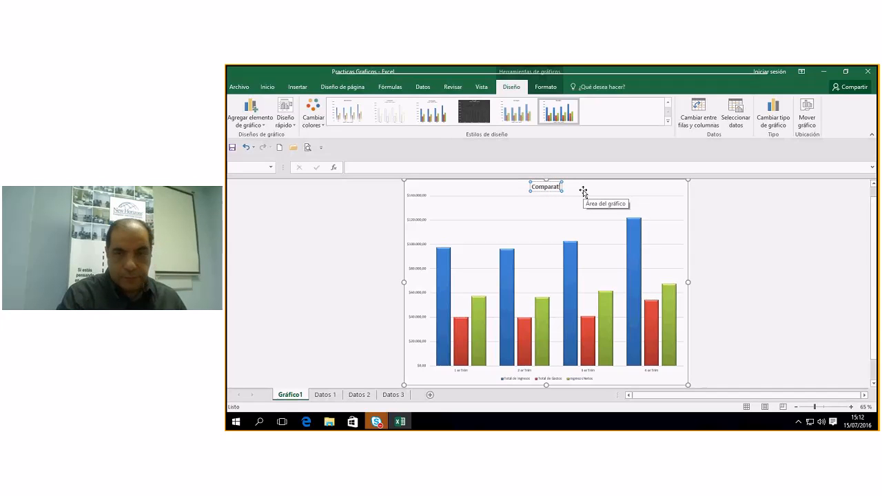
{"action": "type", "text": "ivo"}
{"action": "key", "text": "BackSpace"}
{"action": "key", "text": "BackSpace"}
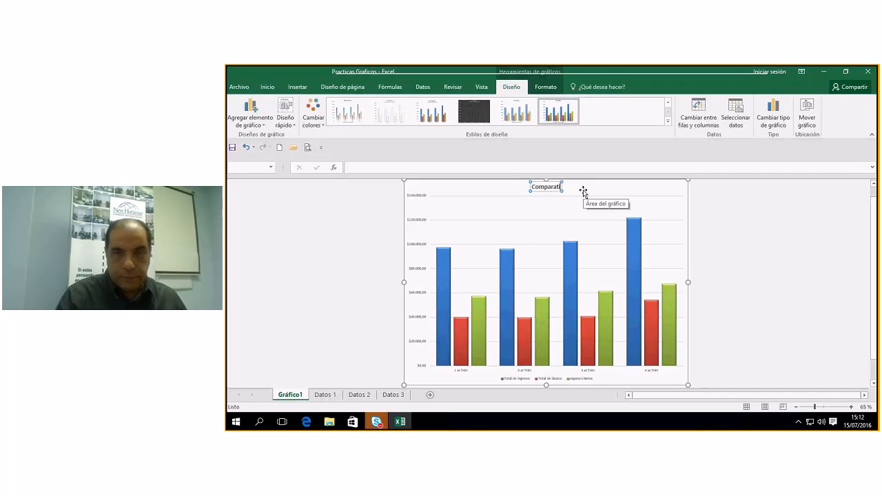
{"action": "type", "text": "vo"}
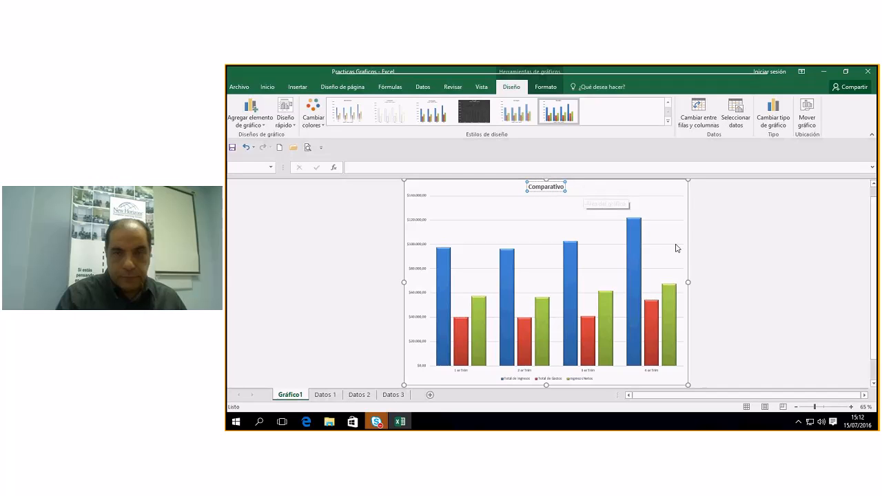
{"action": "left_click", "coordinate": [660, 212]}
Move the Comparativo title to the chart's top-right corner.
{"action": "left_click", "coordinate": [546, 194]}
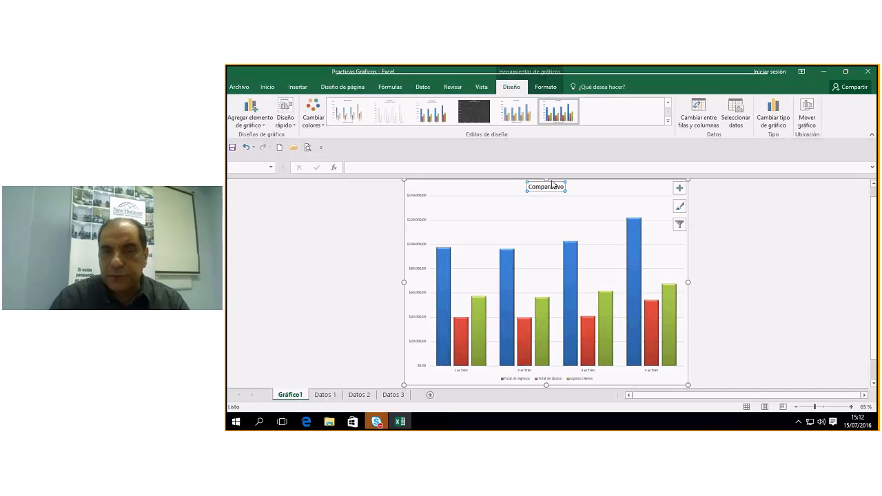
{"action": "left_click", "coordinate": [551, 180]}
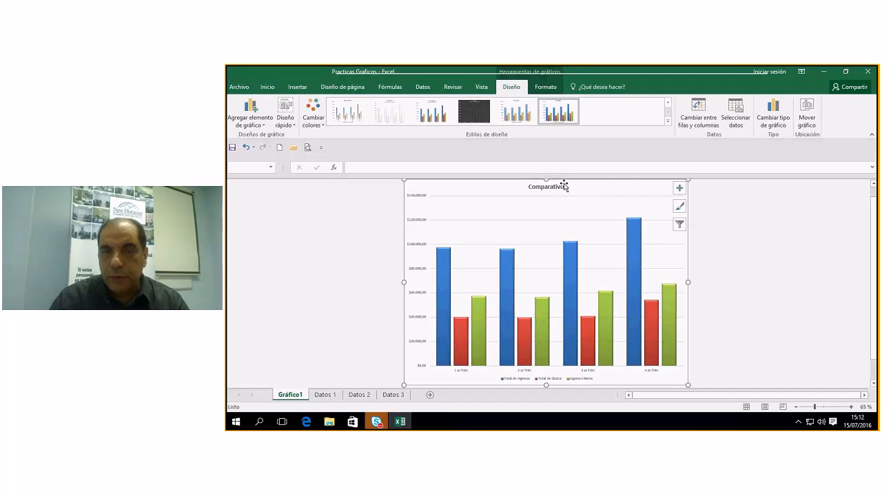
{"action": "left_click", "coordinate": [560, 184]}
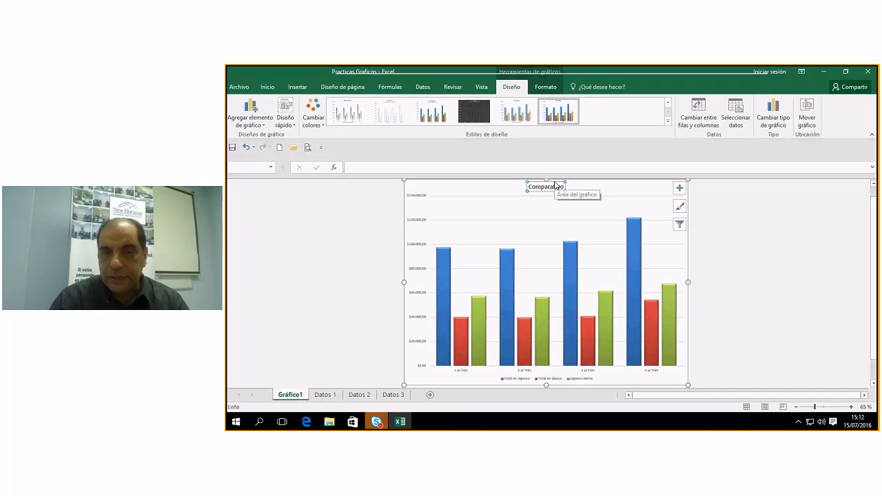
{"action": "left_click", "coordinate": [556, 183]}
{"action": "left_click", "coordinate": [557, 187]}
{"action": "double_click", "coordinate": [560, 188]}
{"action": "left_click_drag", "start_coordinate": [572, 190], "coordinate": [667, 191]}
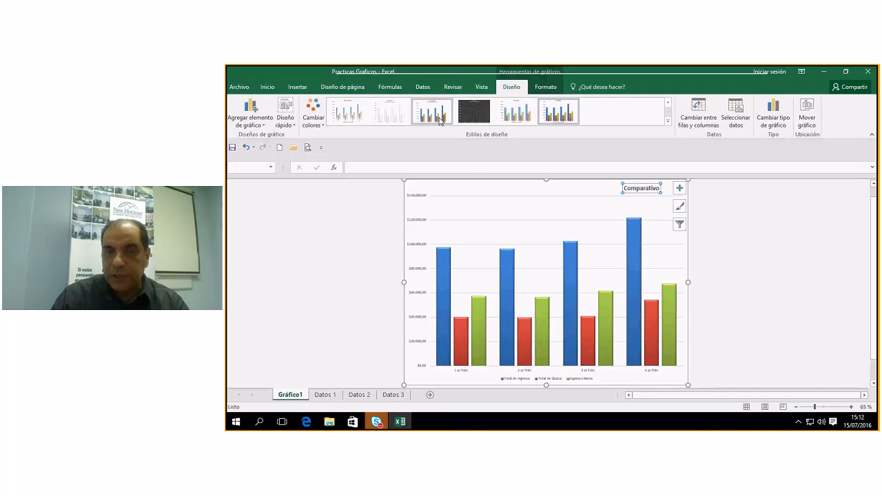
{"action": "left_click", "coordinate": [314, 121]}
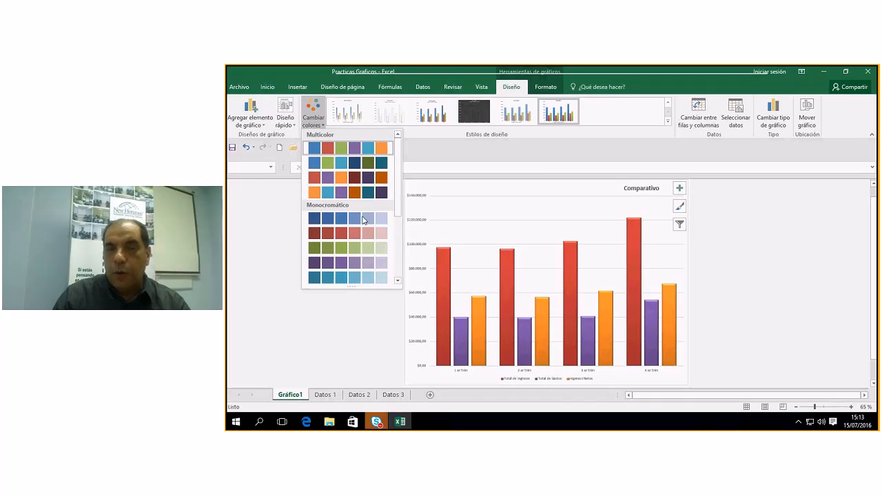
{"action": "left_click", "coordinate": [444, 264]}
{"action": "left_click", "coordinate": [444, 264]}
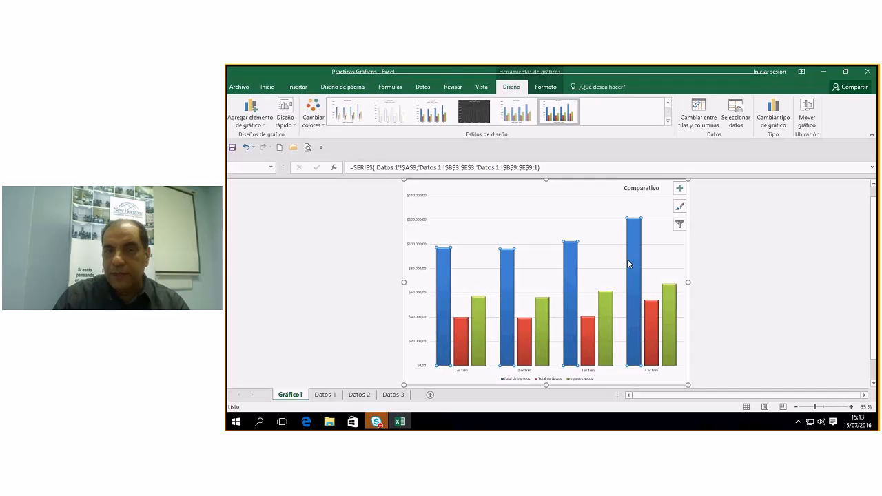
Fill the Total de Ingresos bars dark blue with a black outline.
{"action": "left_click", "coordinate": [544, 88]}
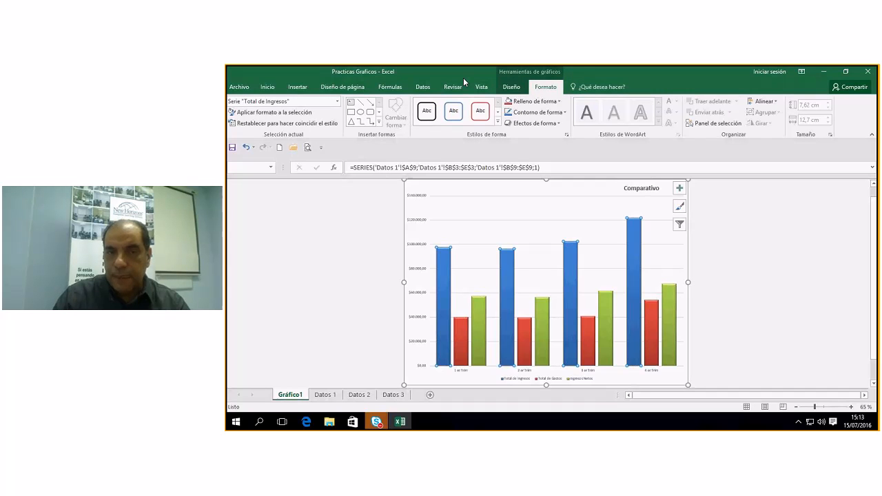
{"action": "left_click", "coordinate": [558, 101]}
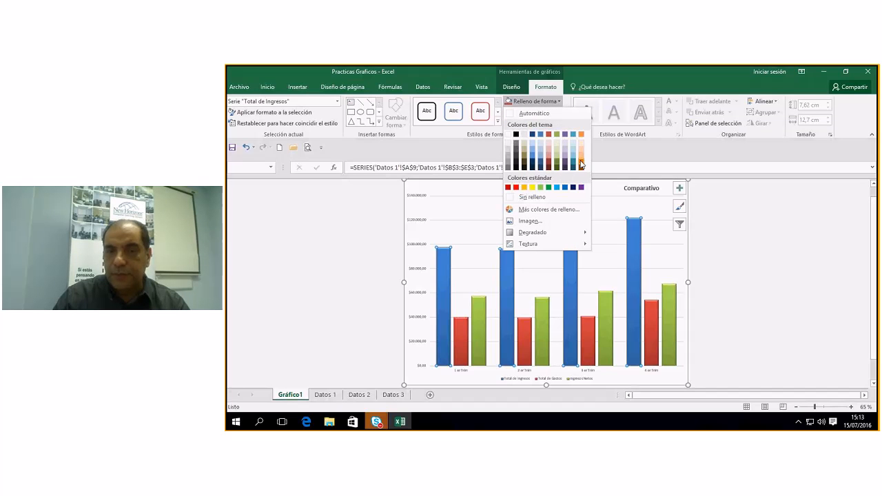
{"action": "key", "text": "Escape"}
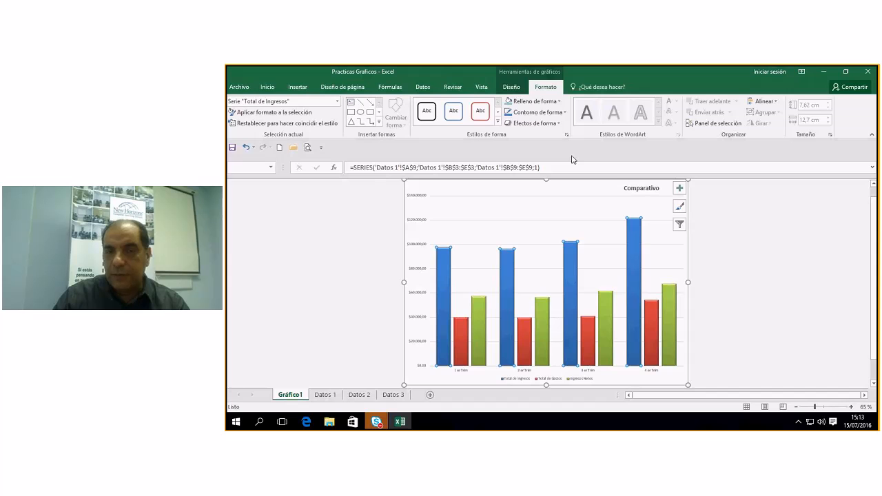
{"action": "left_click", "coordinate": [561, 102]}
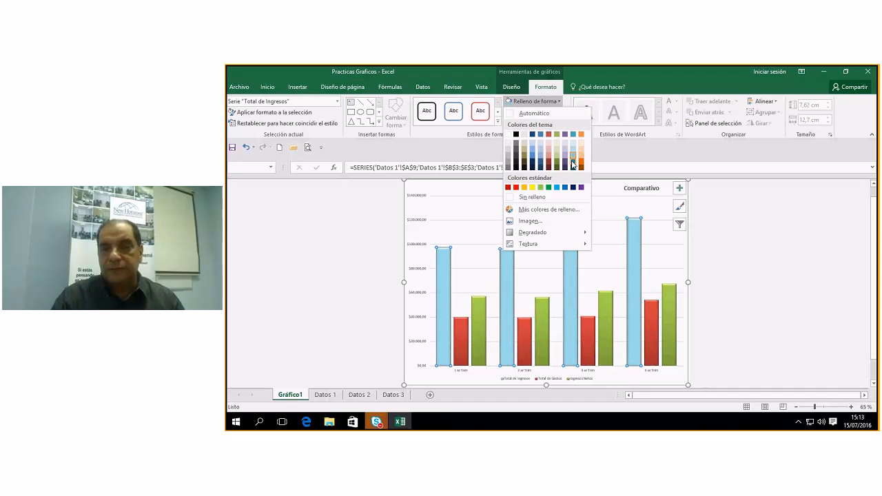
{"action": "left_click", "coordinate": [572, 163]}
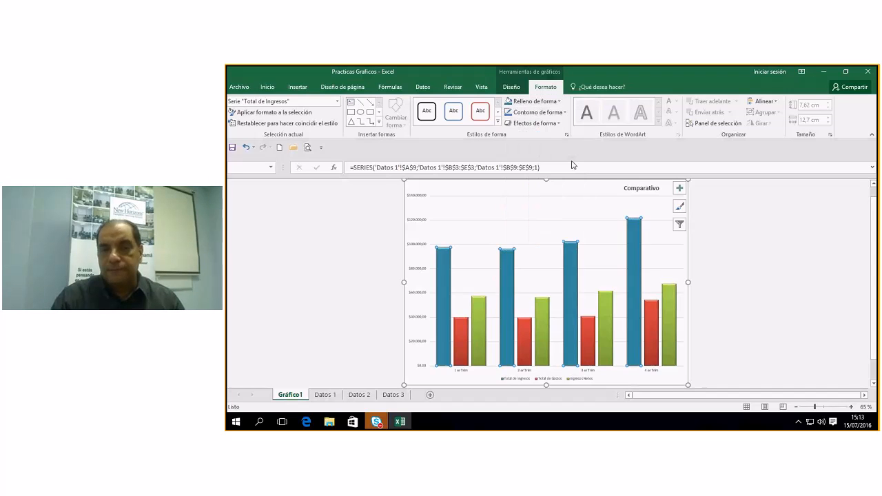
{"action": "left_click", "coordinate": [562, 113]}
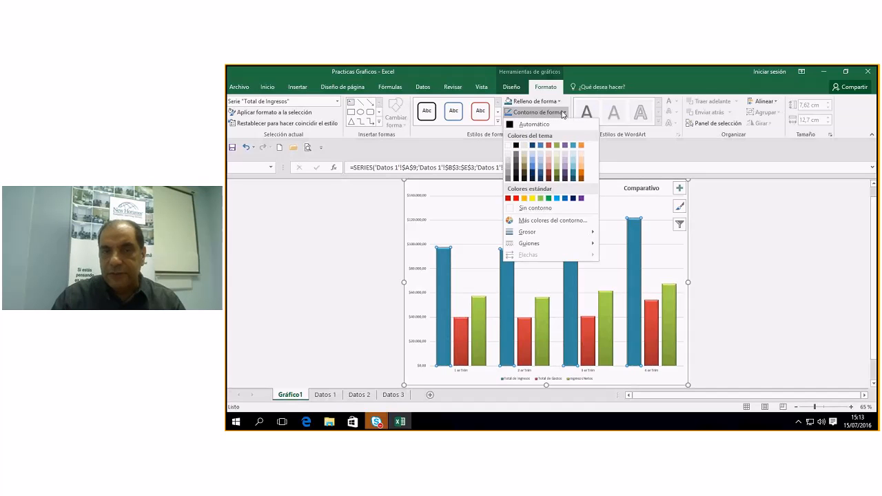
{"action": "left_click", "coordinate": [516, 146]}
Give the Total de Ingresos bars a bevel shape effect.
{"action": "left_click", "coordinate": [558, 124]}
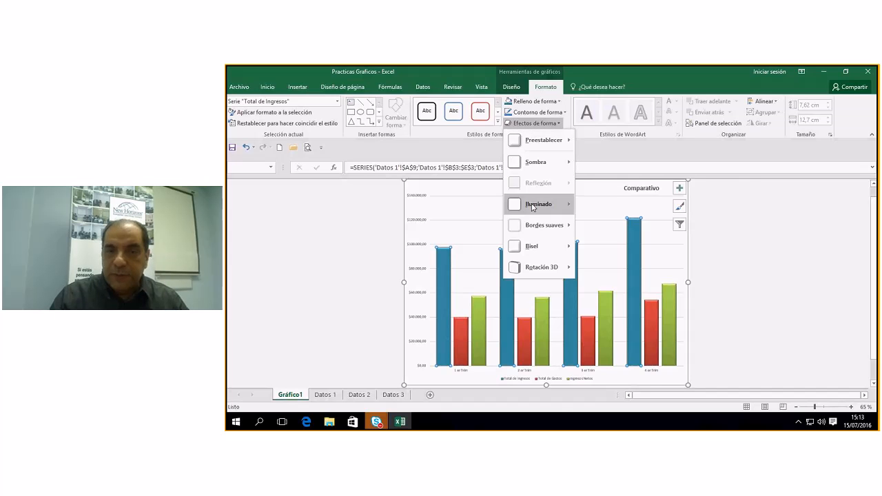
{"action": "mouse_move", "coordinate": [527, 248]}
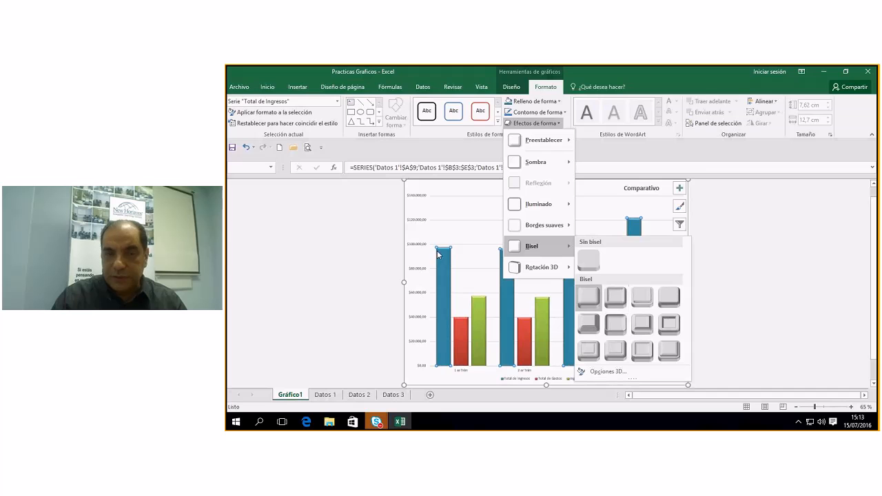
{"action": "left_click", "coordinate": [613, 300]}
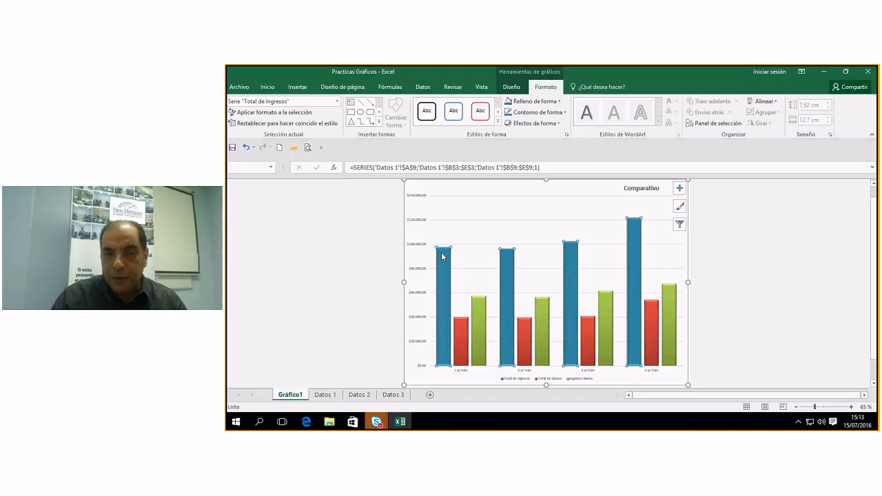
{"action": "mouse_move", "coordinate": [438, 287]}
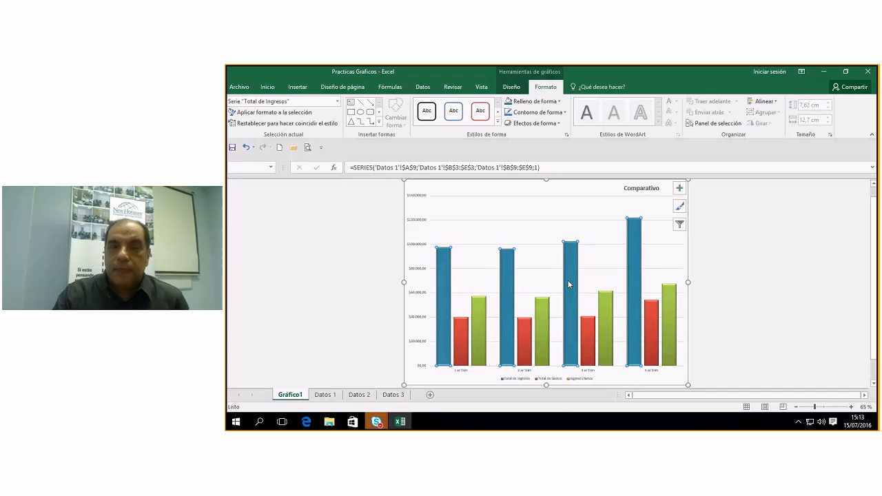
{"action": "left_click", "coordinate": [511, 88]}
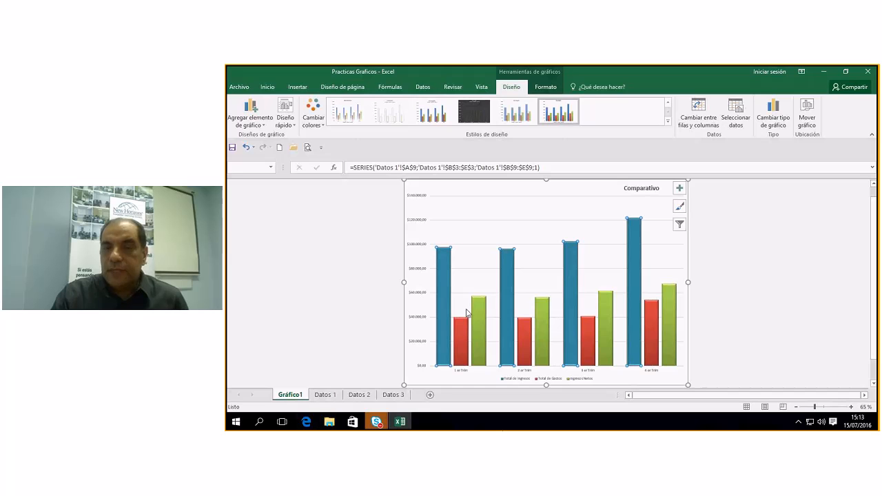
Browse the chart colour palettes without applying one, then preview quick layout Diseño 5.
{"action": "left_click", "coordinate": [470, 229]}
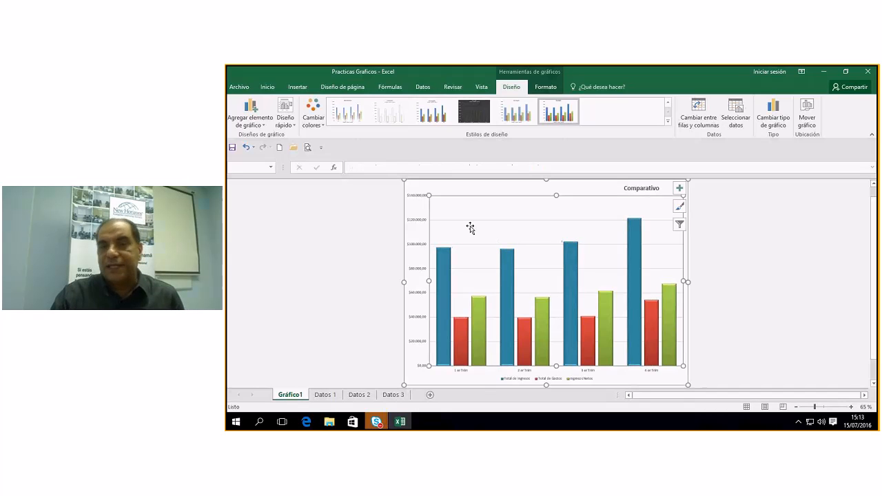
{"action": "left_click", "coordinate": [321, 126]}
{"action": "left_click", "coordinate": [323, 128]}
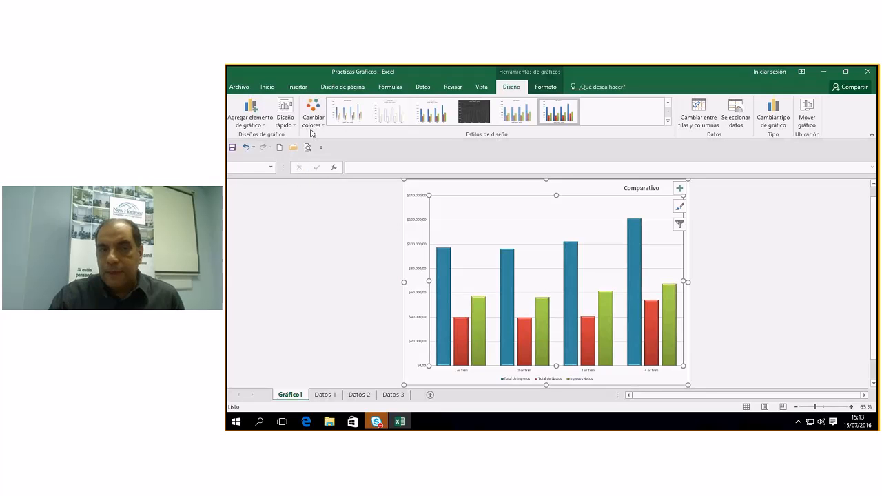
{"action": "left_click", "coordinate": [323, 127]}
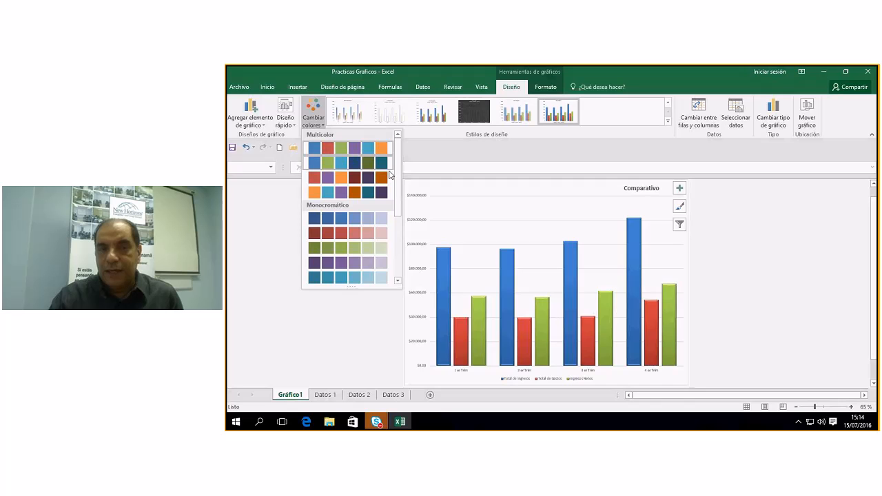
{"action": "left_click_drag", "start_coordinate": [396, 208], "coordinate": [397, 270]}
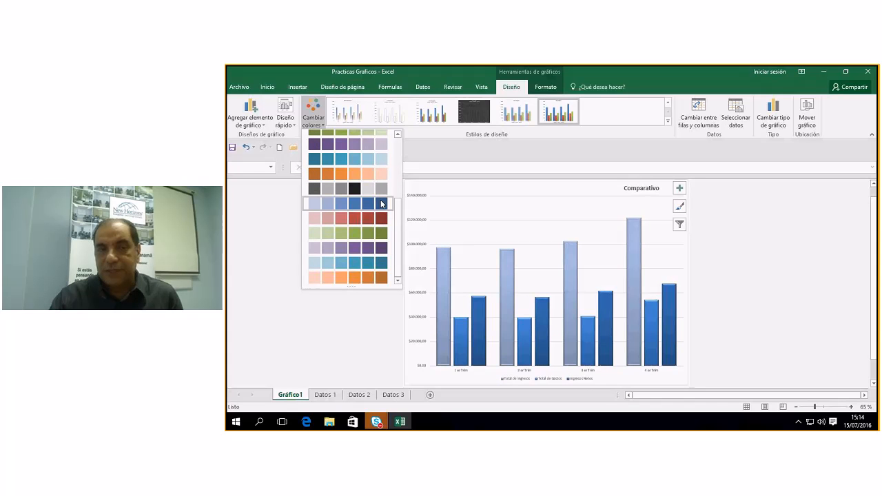
{"action": "left_click", "coordinate": [294, 126]}
{"action": "left_click", "coordinate": [294, 126]}
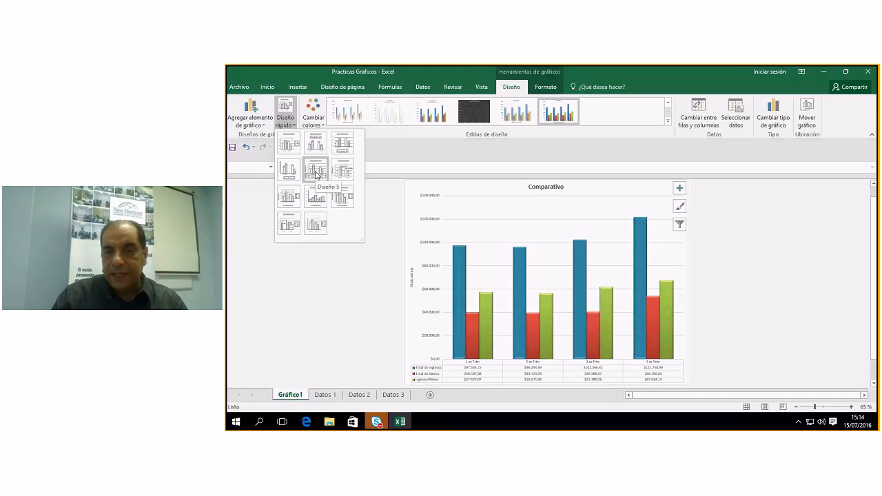
Apply quick layout Diseño 5, then switch to Diseño 1 with the legend on the right.
{"action": "left_click", "coordinate": [315, 173]}
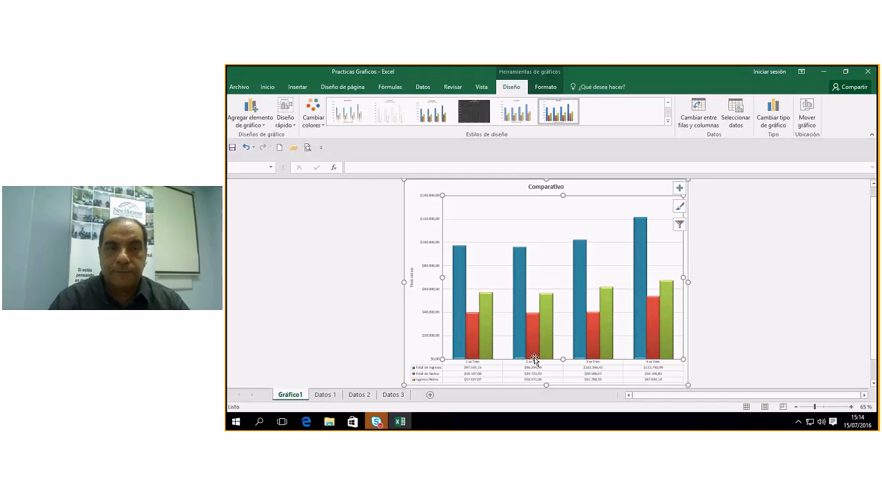
{"action": "left_click", "coordinate": [291, 125]}
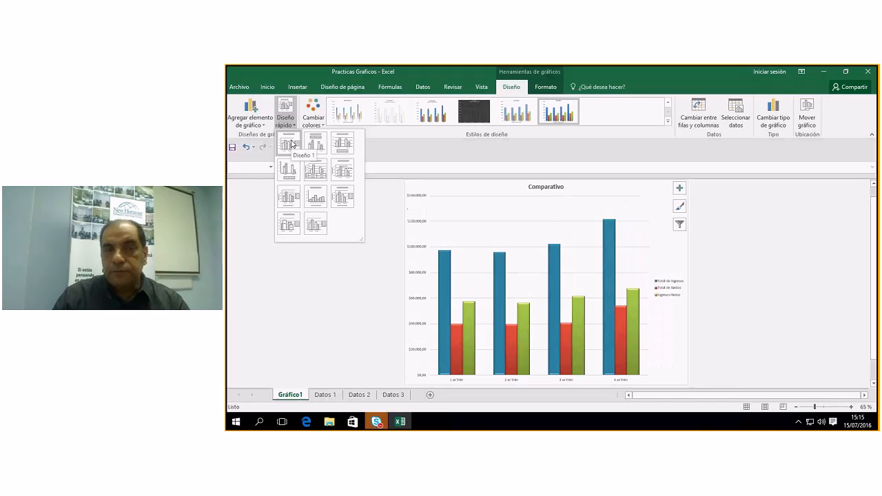
{"action": "left_click", "coordinate": [292, 143]}
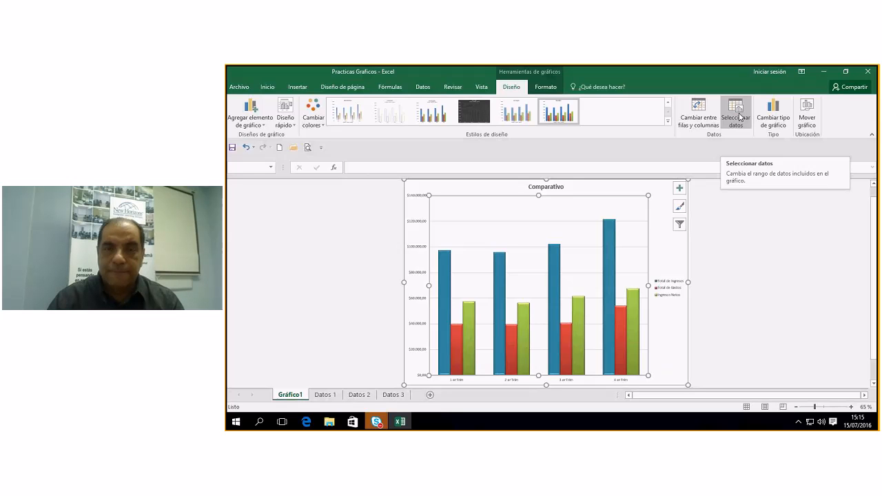
Add a Ventas series named from A4 with the row 4 figures as values.
{"action": "left_click", "coordinate": [739, 117]}
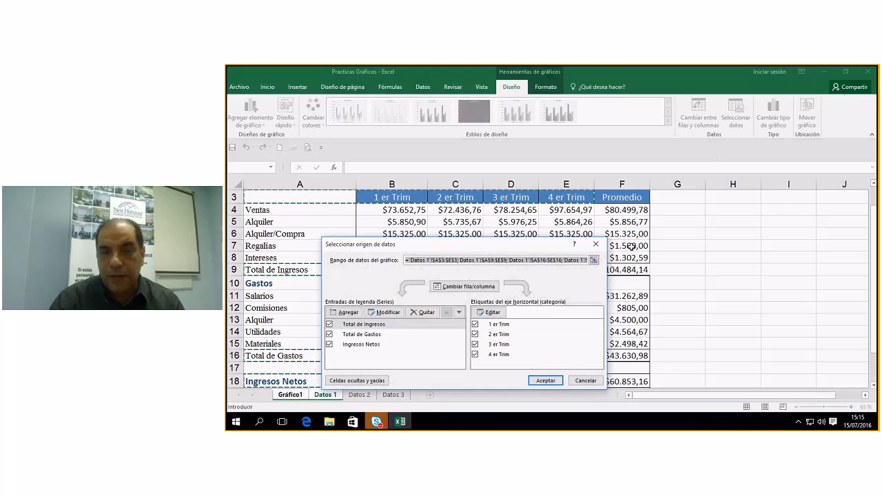
{"action": "left_click_drag", "start_coordinate": [488, 244], "coordinate": [702, 134]}
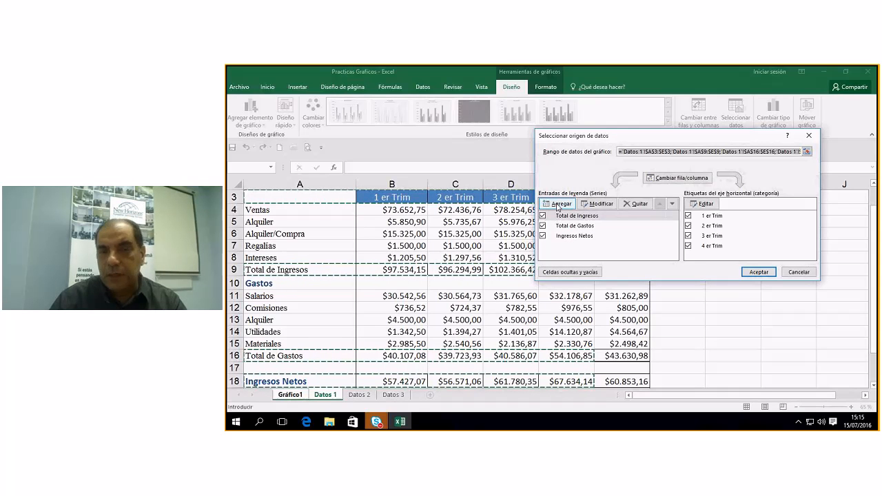
{"action": "left_click", "coordinate": [558, 205]}
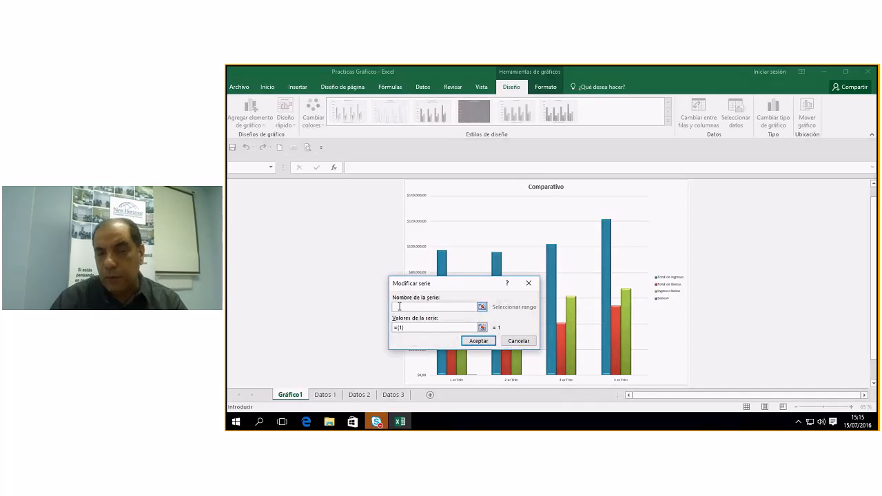
{"action": "left_click", "coordinate": [325, 395]}
{"action": "left_click", "coordinate": [312, 210]}
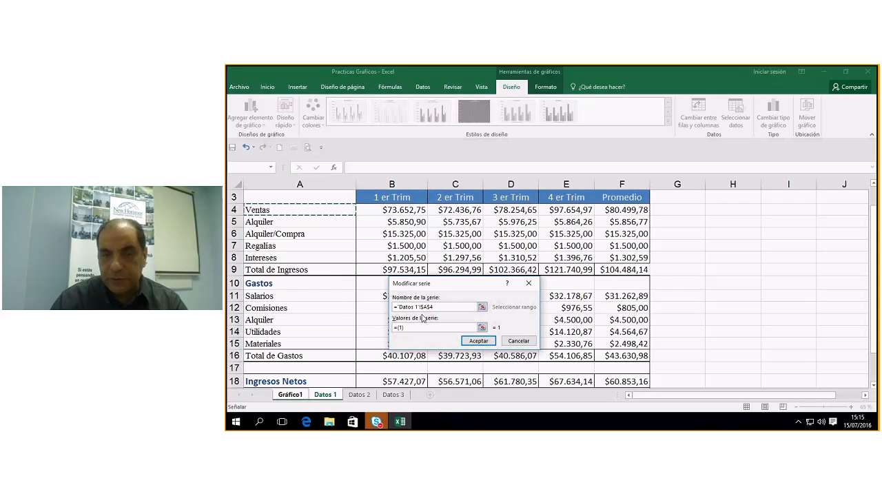
{"action": "left_click", "coordinate": [398, 327]}
{"action": "left_click", "coordinate": [387, 209]}
{"action": "left_click_drag", "start_coordinate": [421, 208], "coordinate": [575, 209]}
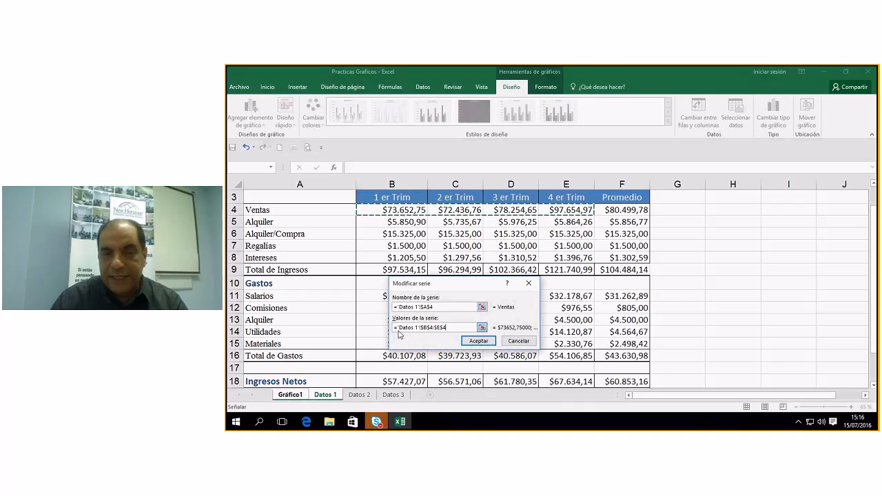
{"action": "left_click", "coordinate": [463, 341]}
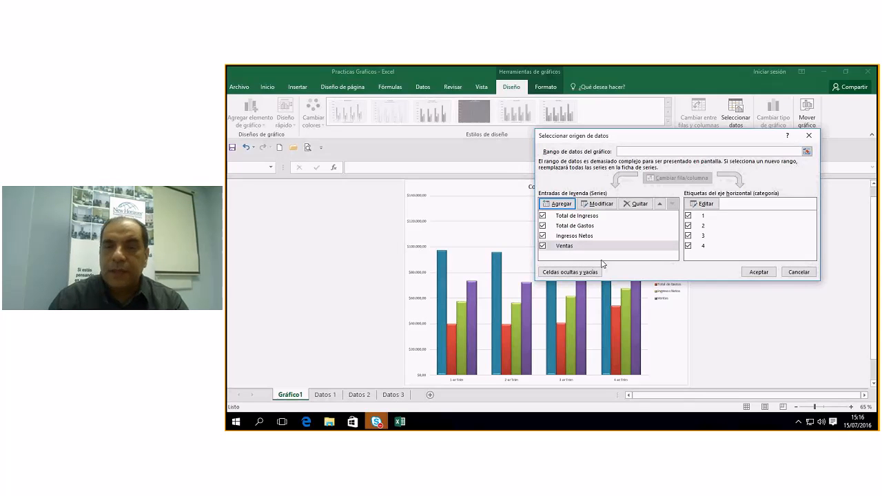
Reorder the chart series so Ventas comes last, and apply.
{"action": "left_click", "coordinate": [564, 252]}
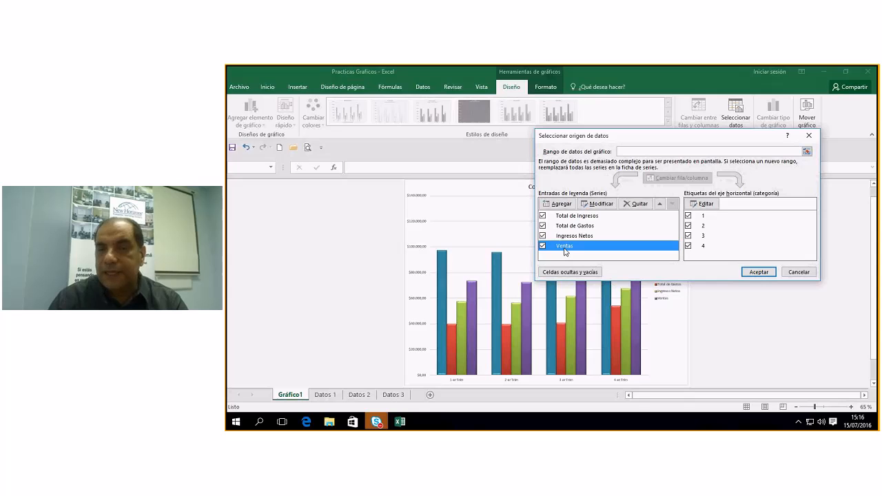
{"action": "left_click", "coordinate": [660, 204]}
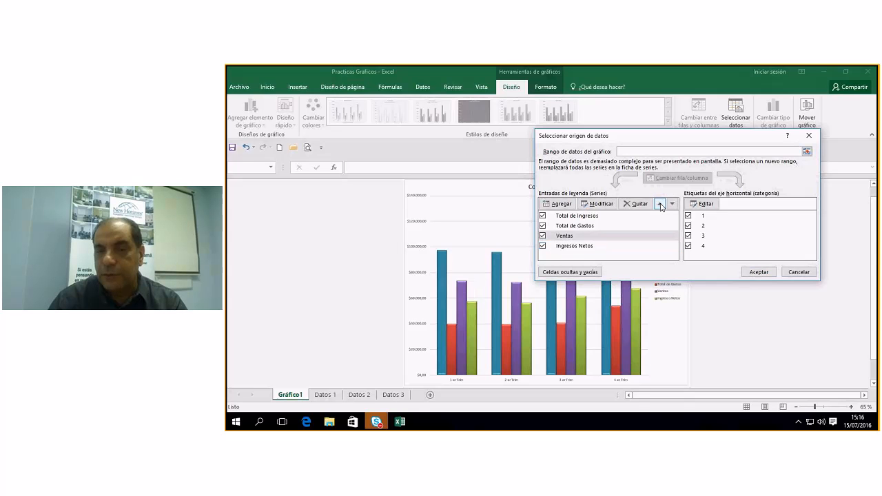
{"action": "left_click", "coordinate": [660, 204]}
{"action": "left_click", "coordinate": [660, 204]}
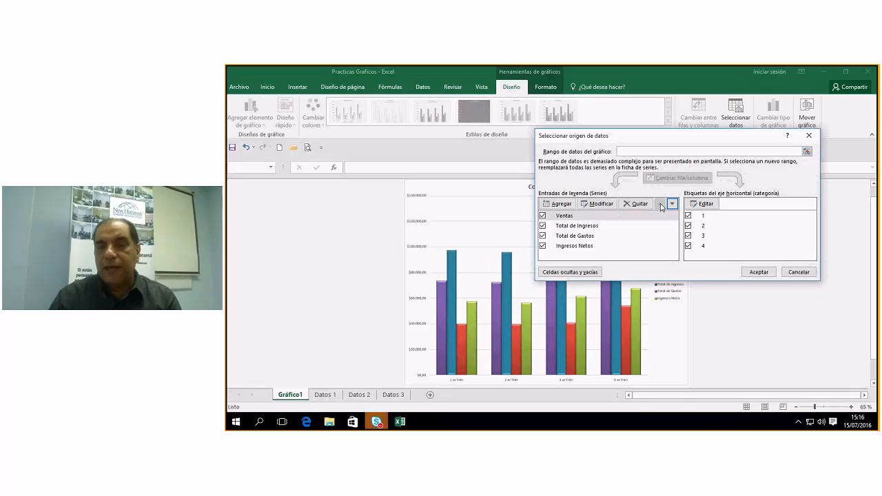
{"action": "left_click", "coordinate": [671, 205]}
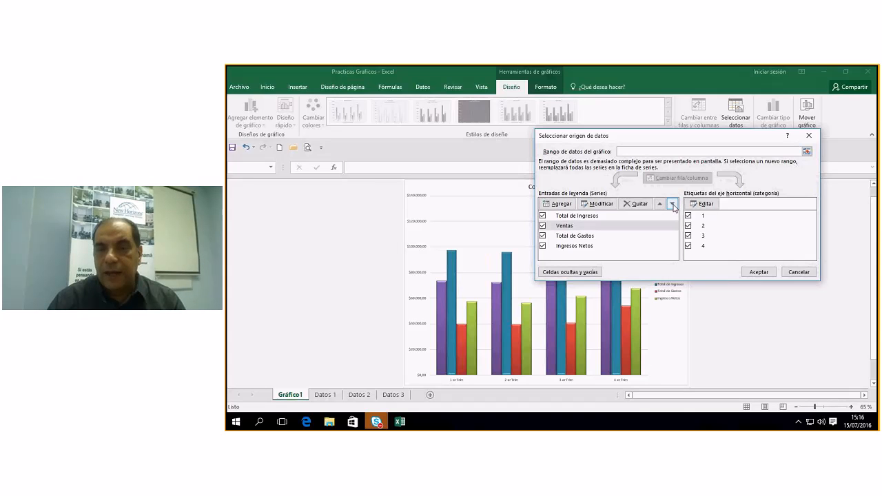
{"action": "left_click", "coordinate": [672, 205]}
{"action": "left_click", "coordinate": [672, 205]}
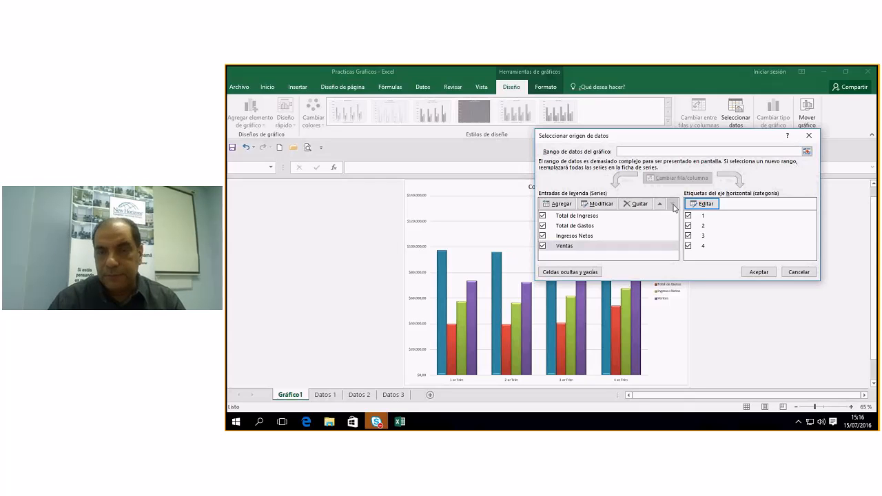
{"action": "left_click", "coordinate": [758, 272]}
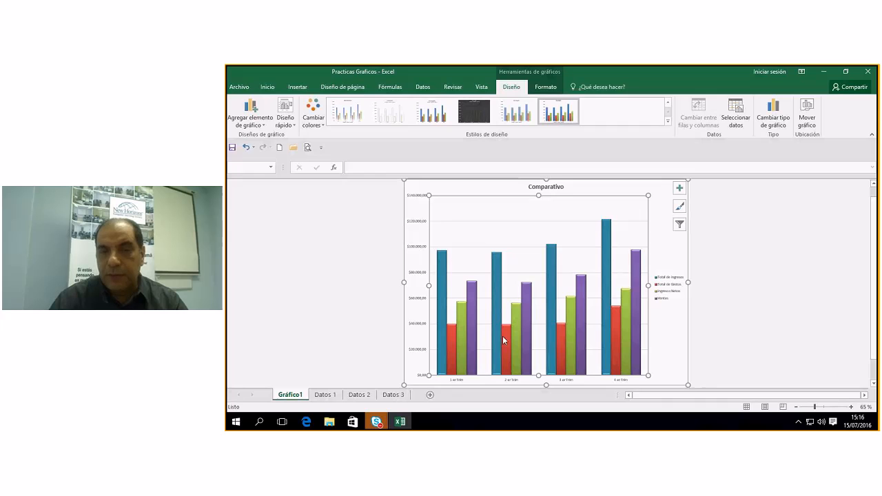
{"action": "mouse_move", "coordinate": [472, 338]}
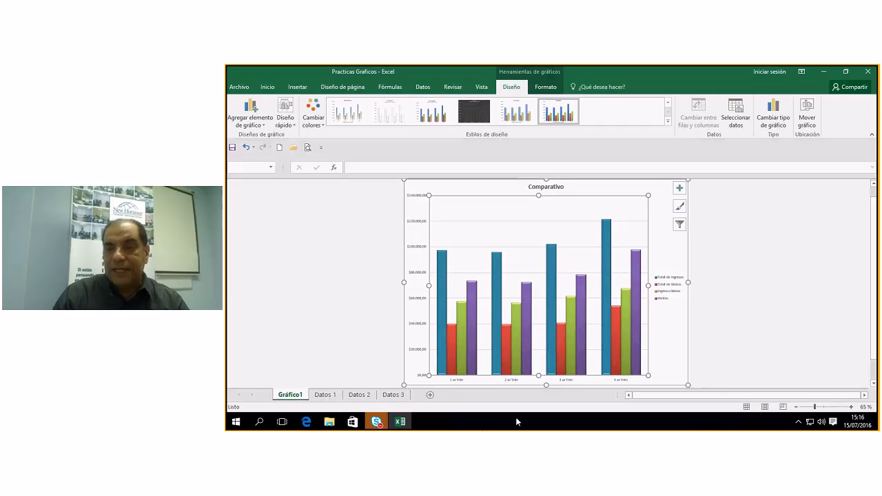
{"action": "left_click", "coordinate": [773, 119]}
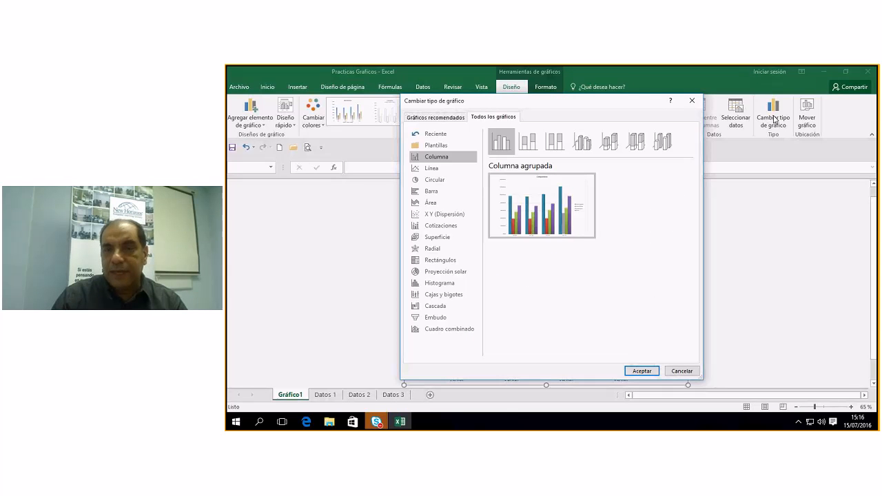
{"action": "left_click", "coordinate": [429, 169]}
{"action": "left_click", "coordinate": [425, 180]}
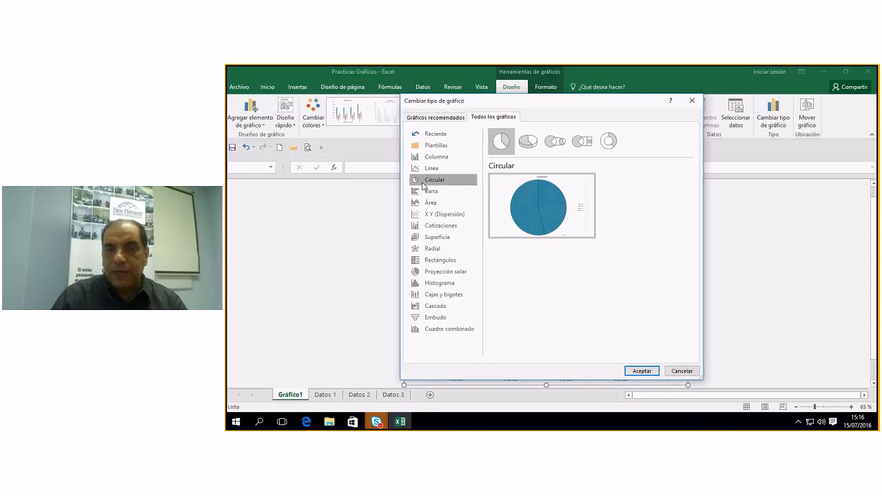
{"action": "key", "text": "Down"}
{"action": "key", "text": "Down"}
{"action": "key", "text": "Up"}
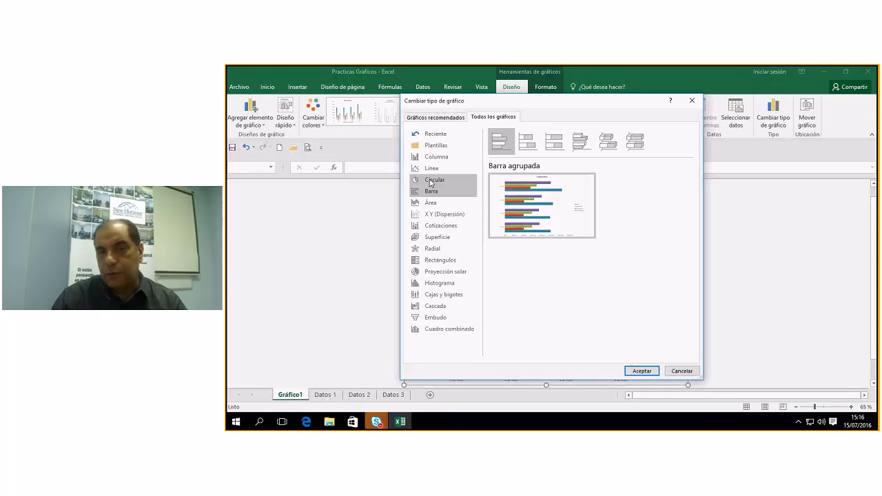
{"action": "key", "text": "Up"}
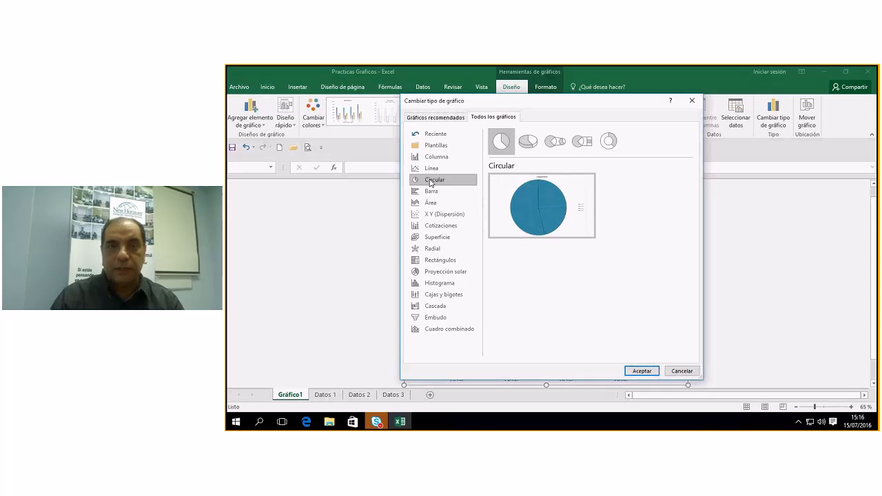
{"action": "key", "text": "Up"}
{"action": "key", "text": "Up"}
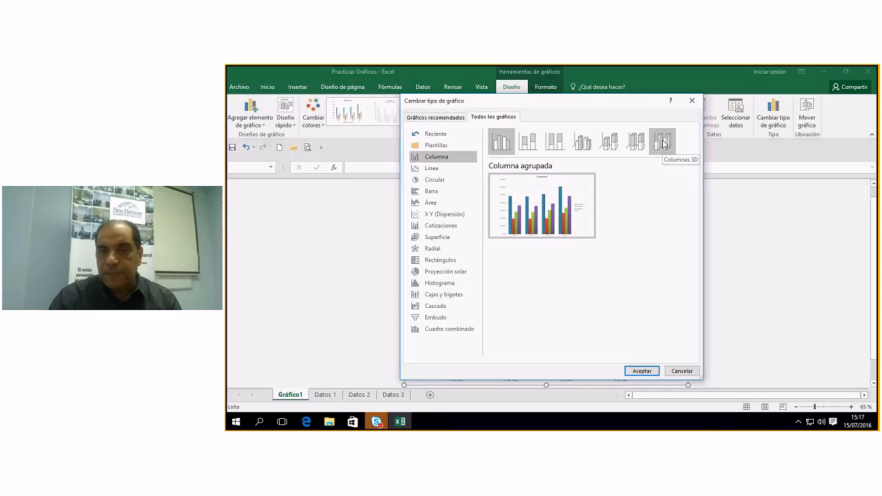
{"action": "left_click", "coordinate": [663, 142]}
{"action": "left_click", "coordinate": [635, 142]}
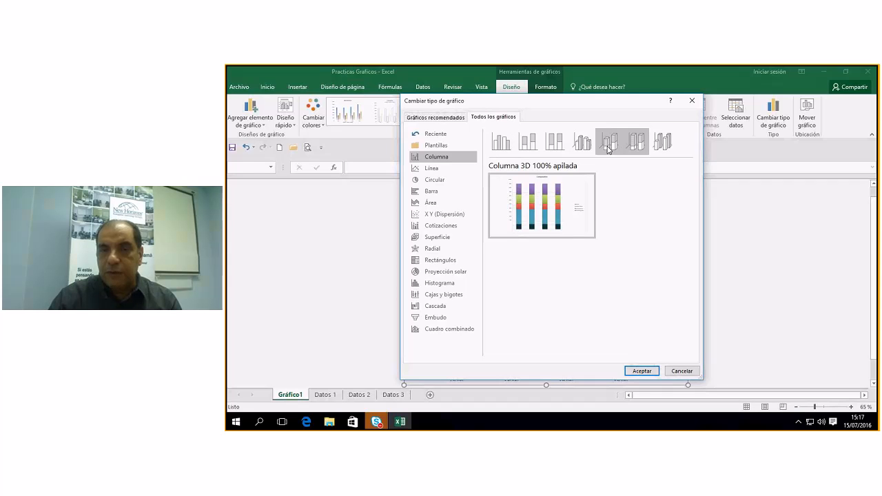
{"action": "left_click", "coordinate": [600, 146]}
{"action": "left_click", "coordinate": [582, 143]}
{"action": "left_click", "coordinate": [556, 144]}
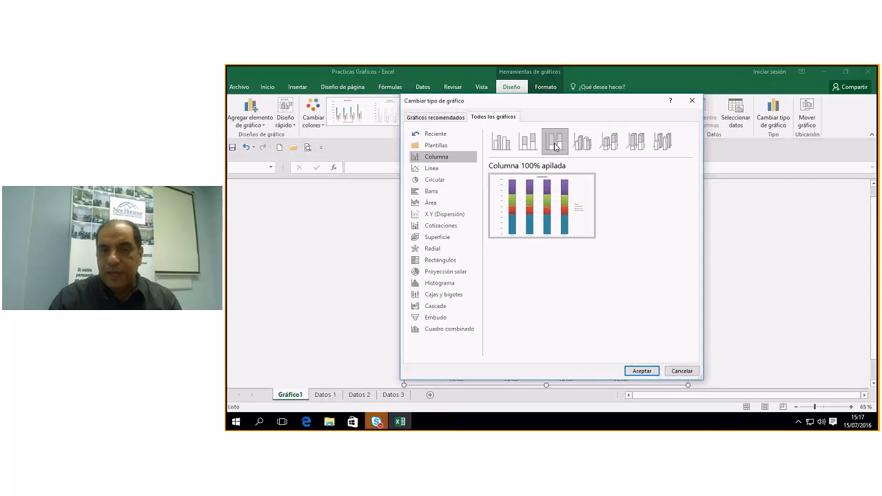
{"action": "left_click", "coordinate": [528, 143]}
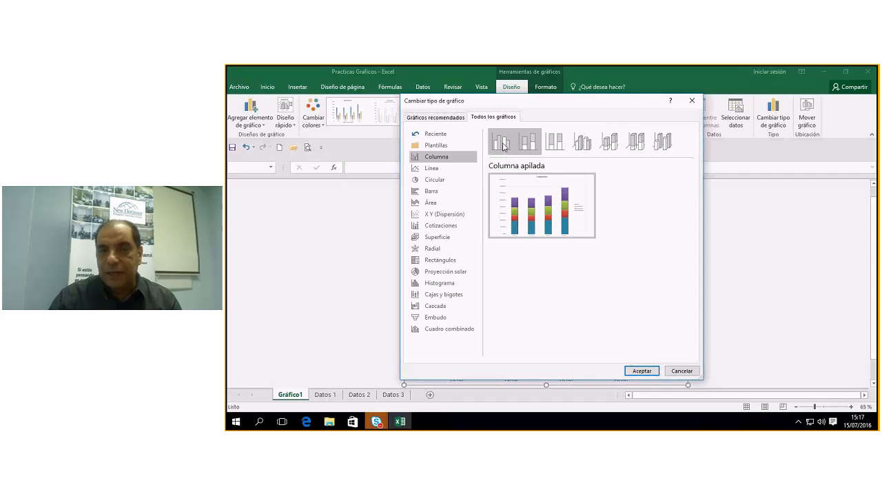
{"action": "left_click", "coordinate": [502, 144]}
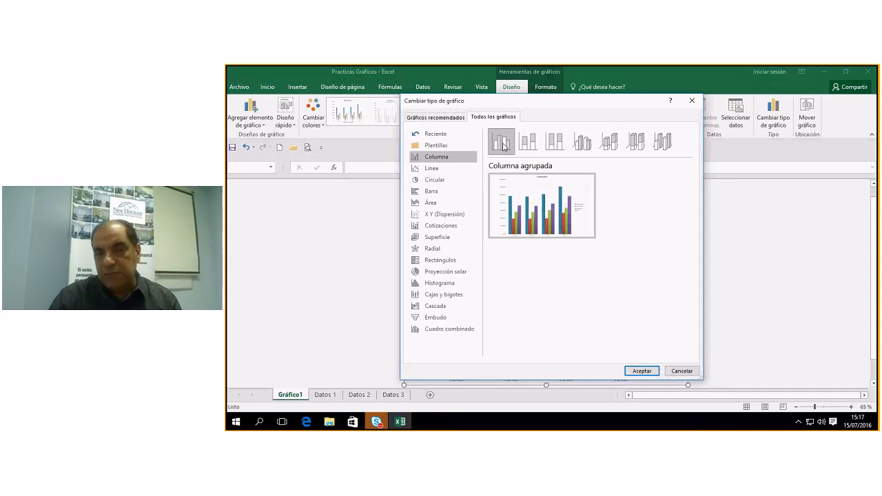
{"action": "left_click", "coordinate": [641, 372]}
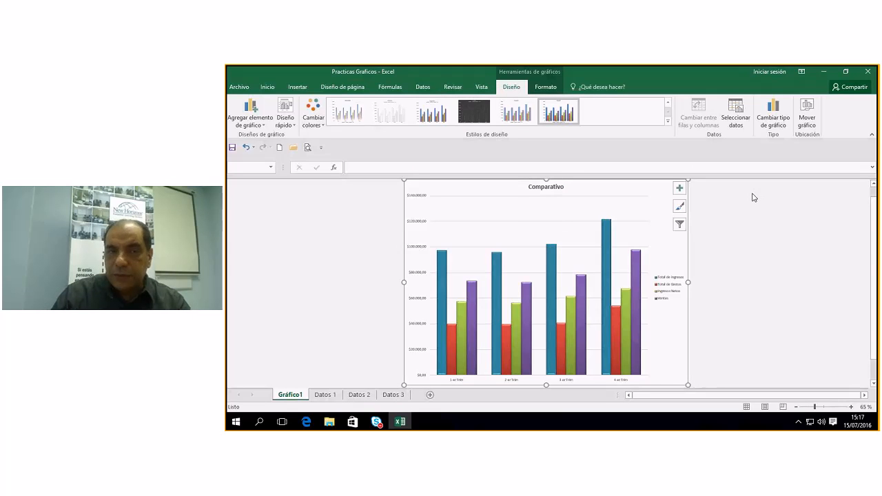
Remove the Ventas series in Select Data, keeping income, expenses and net income.
{"action": "left_click", "coordinate": [736, 112]}
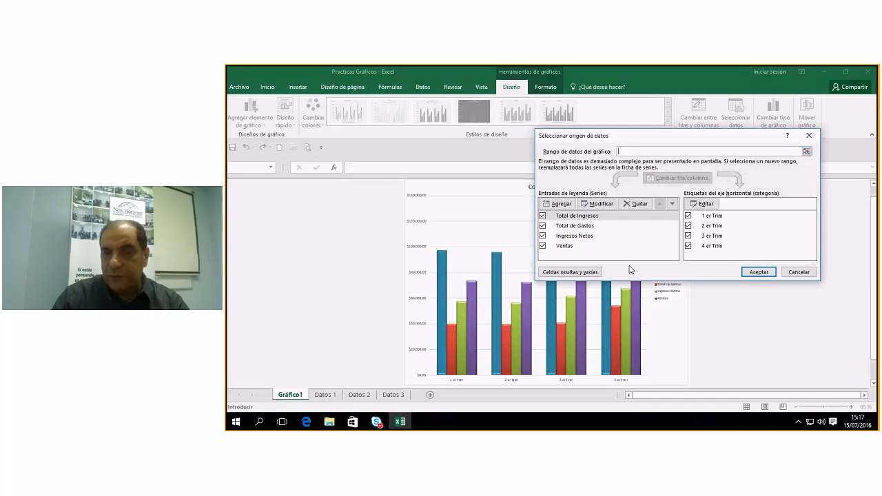
{"action": "left_click", "coordinate": [574, 248]}
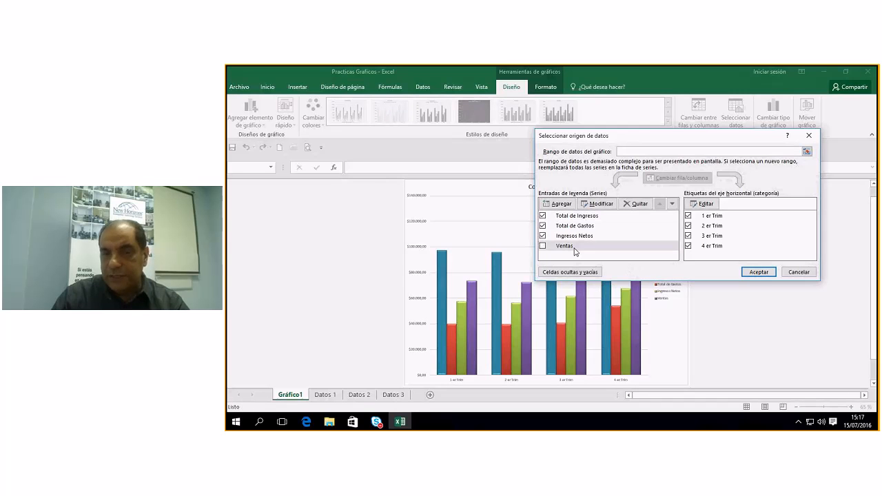
{"action": "left_click", "coordinate": [640, 205]}
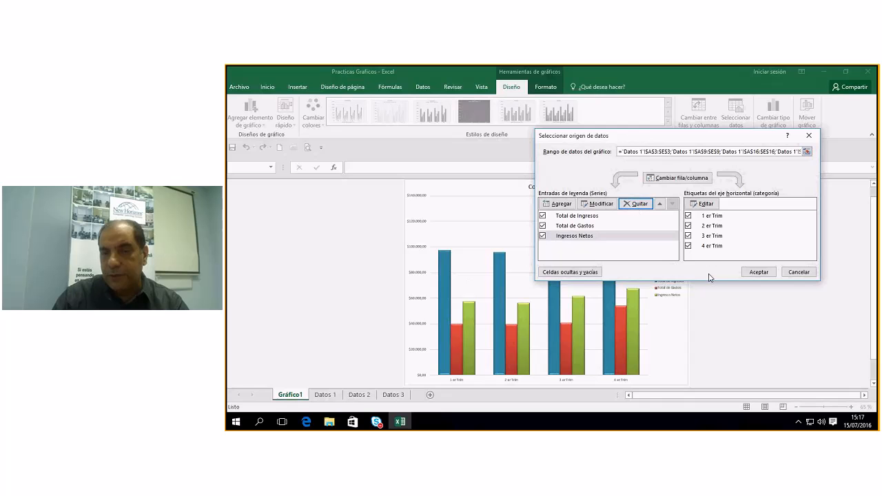
{"action": "left_click", "coordinate": [759, 272]}
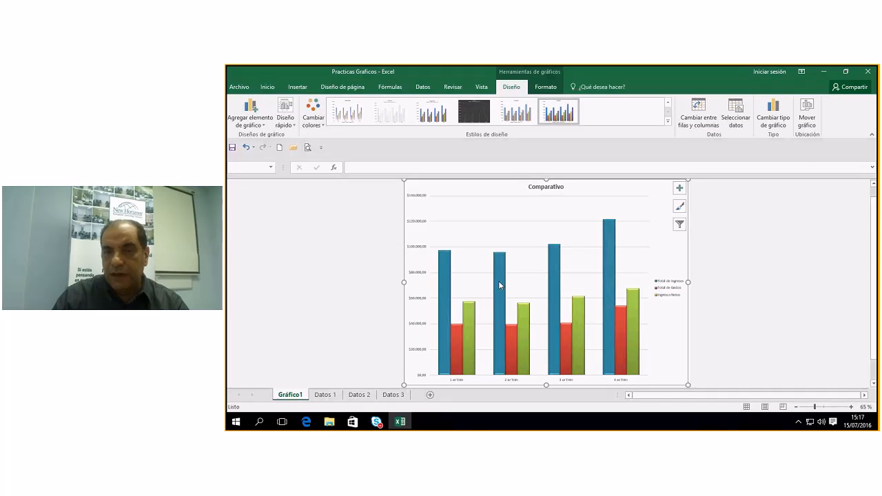
{"action": "mouse_move", "coordinate": [609, 337]}
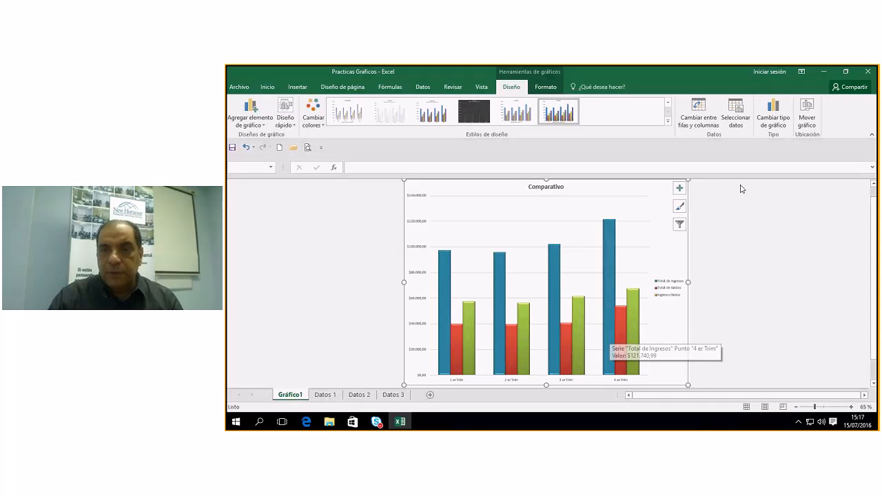
Preview the 3D, 100% stacked and clustered column layouts for the Comparativo chart.
{"action": "left_click", "coordinate": [773, 116]}
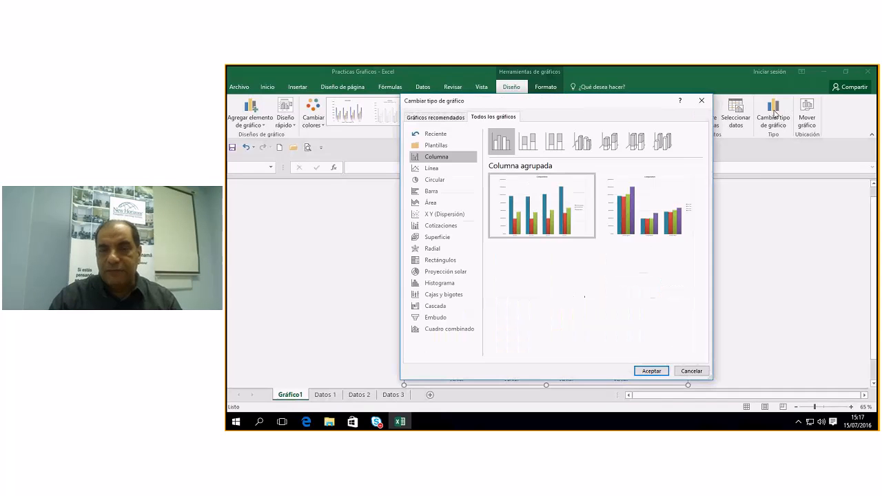
{"action": "left_click", "coordinate": [663, 141]}
{"action": "left_click", "coordinate": [637, 142]}
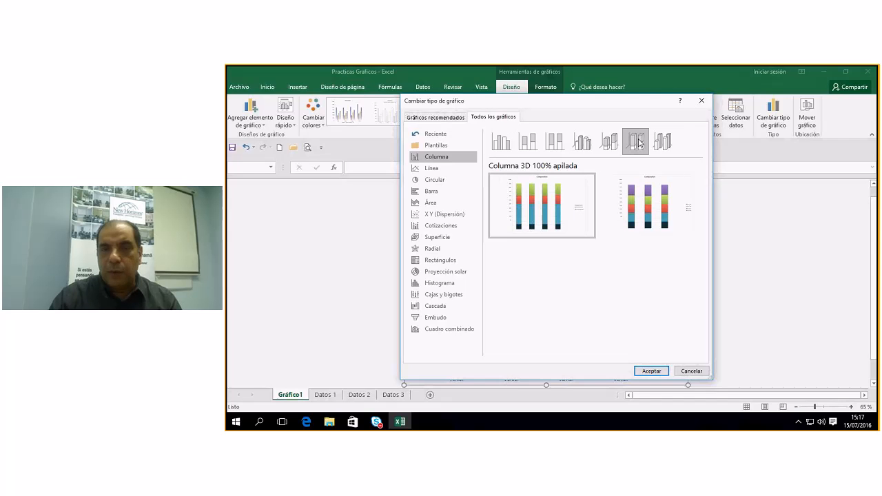
{"action": "left_click", "coordinate": [582, 141]}
{"action": "left_click", "coordinate": [554, 141]}
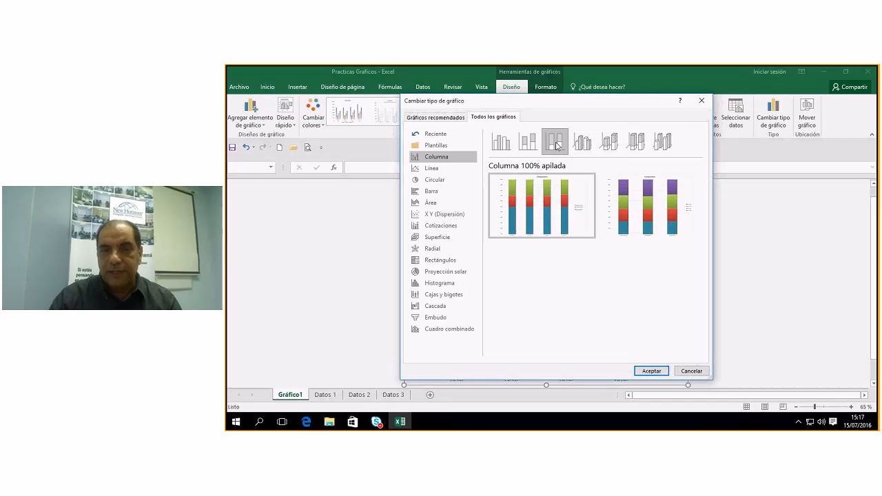
{"action": "left_click", "coordinate": [501, 141]}
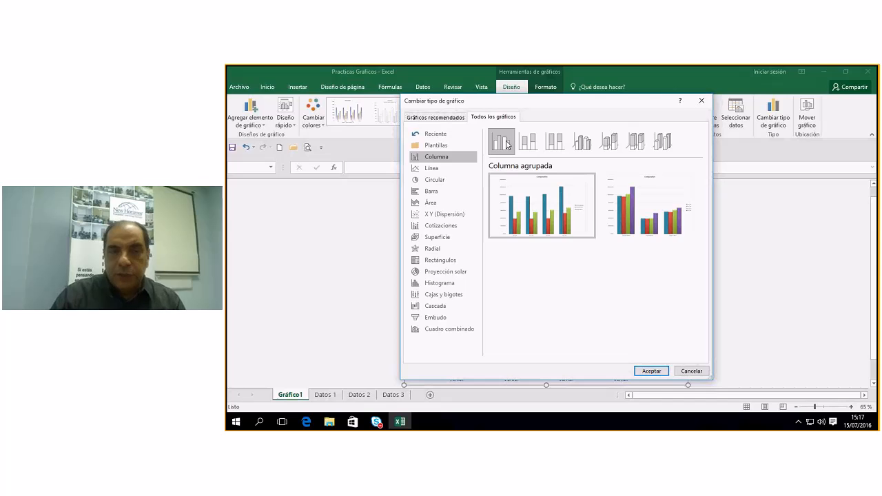
Change the Comparativo chart to Barra agrupada (clustered bars), then return to Datos 1.
{"action": "left_click", "coordinate": [431, 169]}
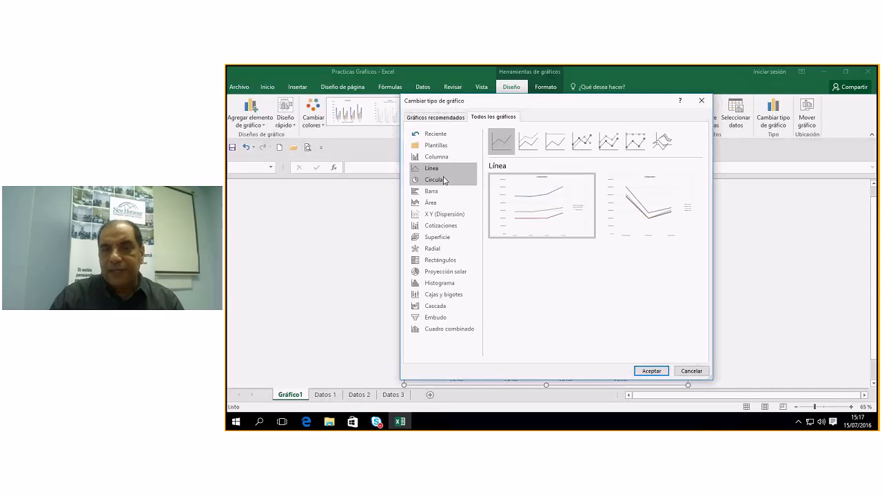
{"action": "mouse_move", "coordinate": [533, 211]}
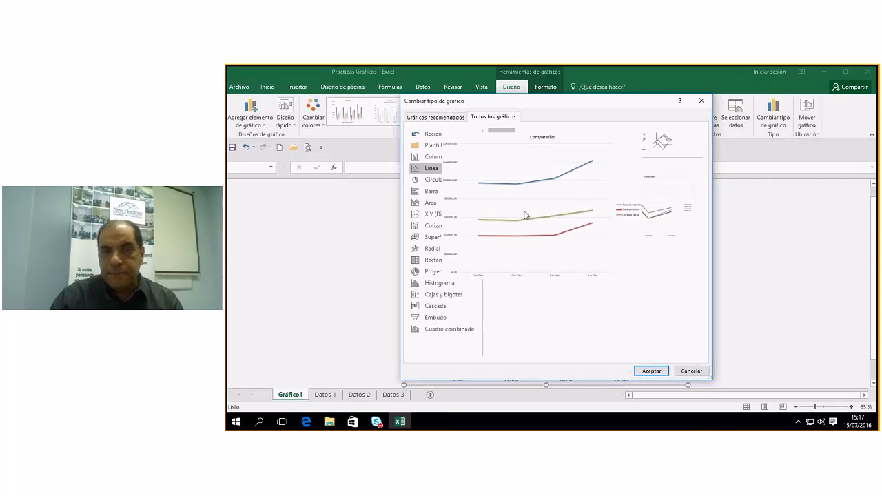
{"action": "left_click", "coordinate": [429, 193]}
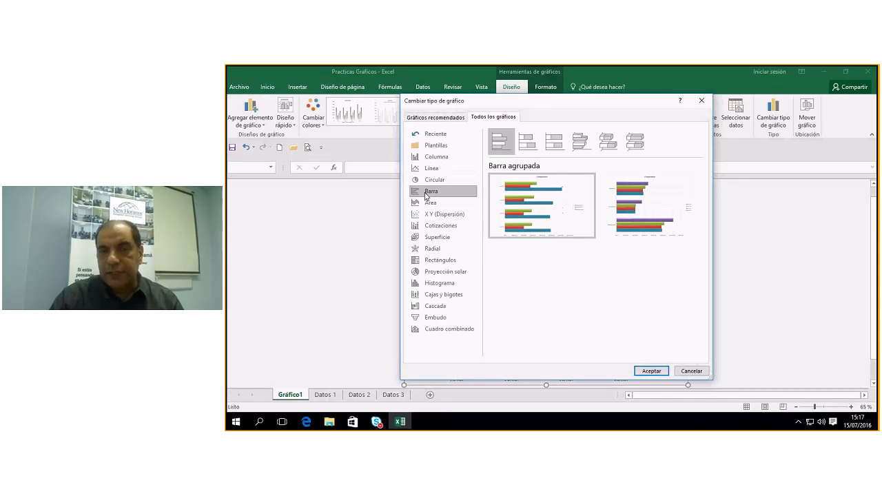
{"action": "left_click", "coordinate": [652, 371]}
{"action": "scroll", "coordinate": [604, 321], "scroll_direction": "down", "scroll_amount": 1}
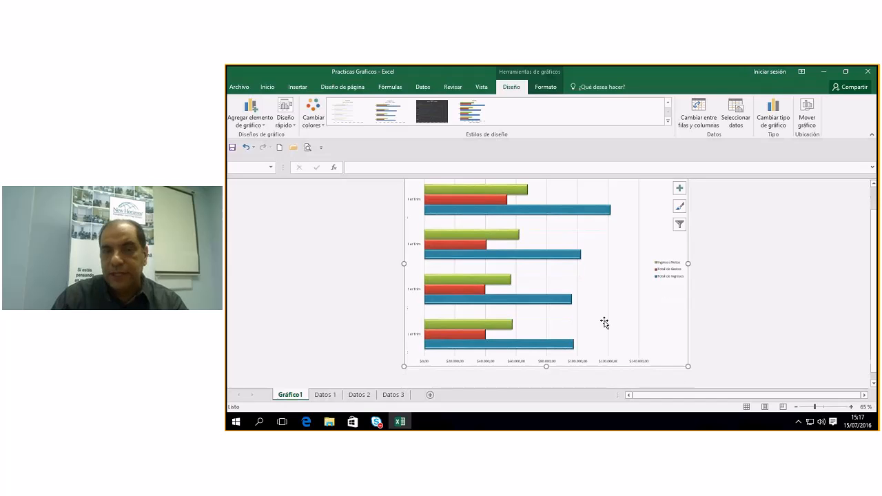
{"action": "scroll", "coordinate": [592, 290], "scroll_direction": "up", "scroll_amount": 2}
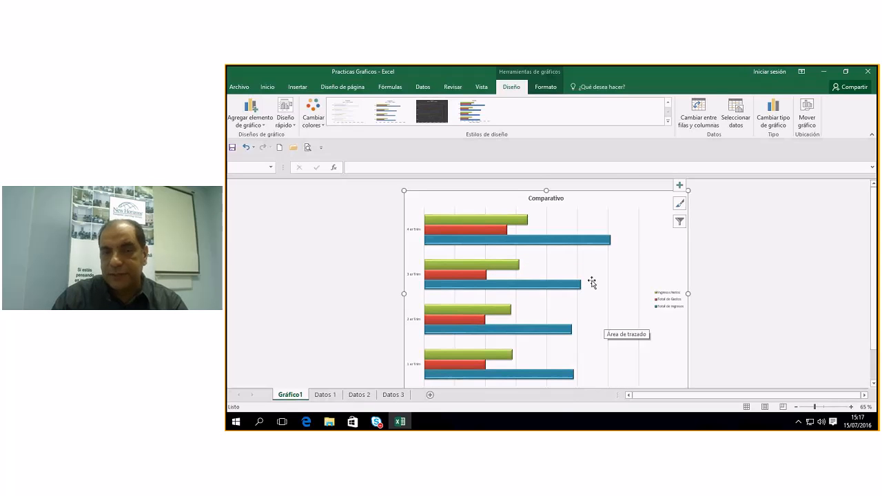
{"action": "scroll", "coordinate": [592, 282], "scroll_direction": "down", "scroll_amount": 1}
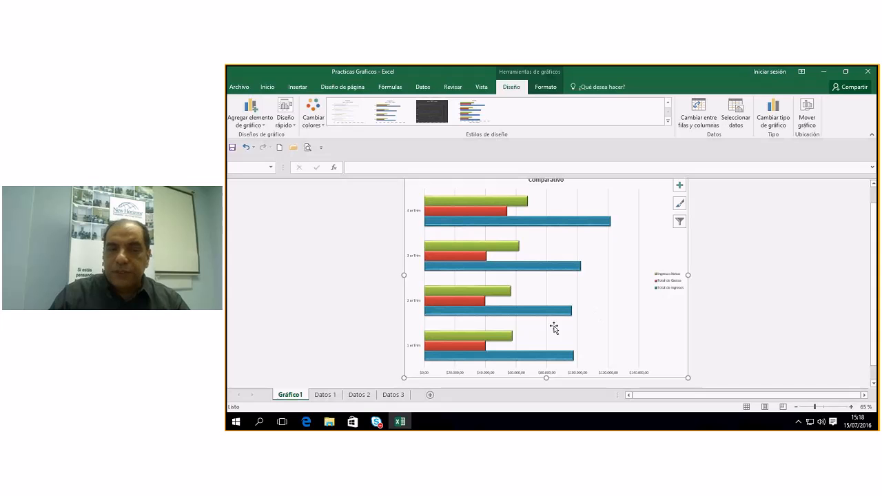
{"action": "left_click", "coordinate": [325, 395]}
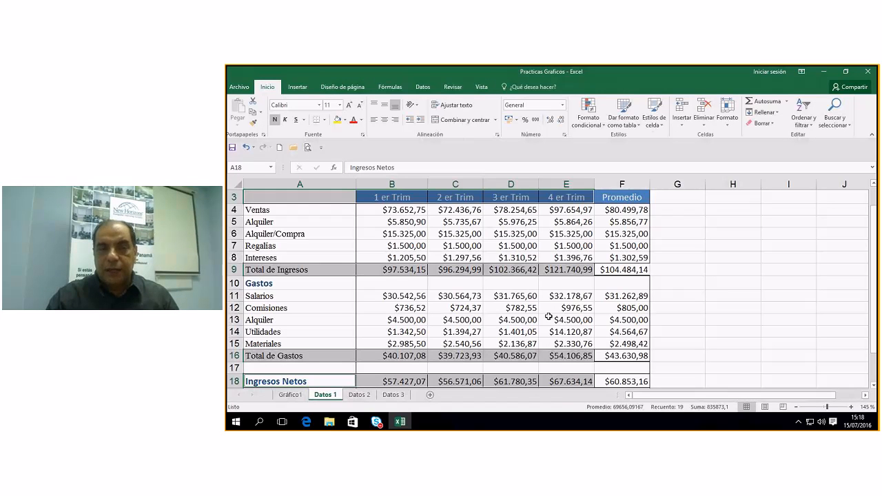
Select A3:E3, A9:E9, A16:E16 and A18:E18, then open the column chart list.
{"action": "scroll", "coordinate": [548, 316], "scroll_direction": "up", "scroll_amount": 1}
{"action": "left_click_drag", "start_coordinate": [303, 226], "coordinate": [557, 227]}
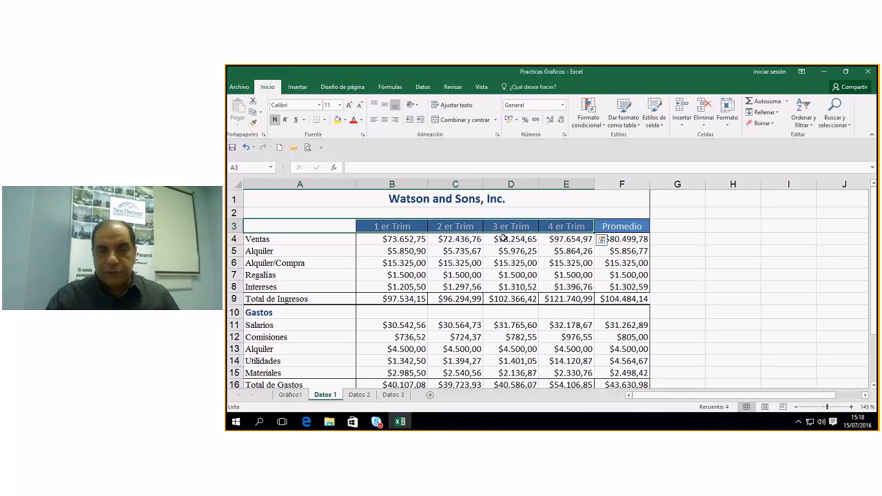
{"action": "left_click_drag", "start_coordinate": [290, 298], "coordinate": [551, 299]}
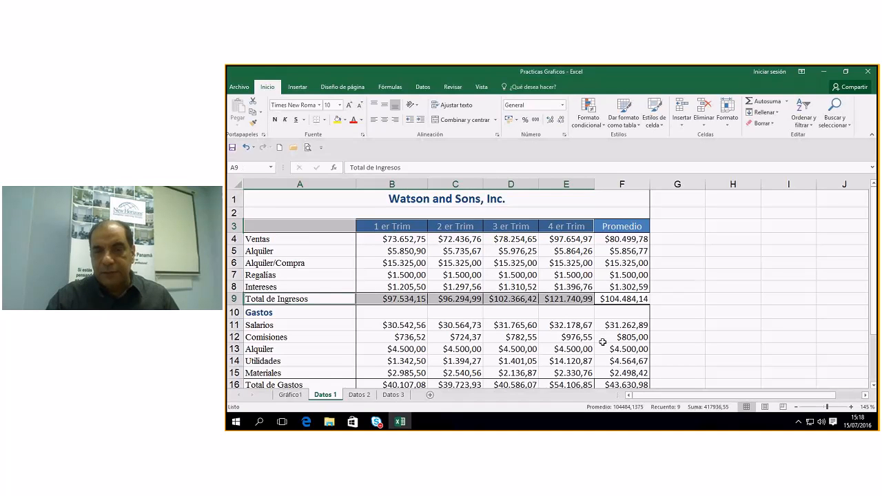
{"action": "left_click_drag", "start_coordinate": [872, 248], "coordinate": [870, 279]}
{"action": "left_click_drag", "start_coordinate": [289, 329], "coordinate": [565, 329]}
{"action": "left_click_drag", "start_coordinate": [290, 355], "coordinate": [564, 356]}
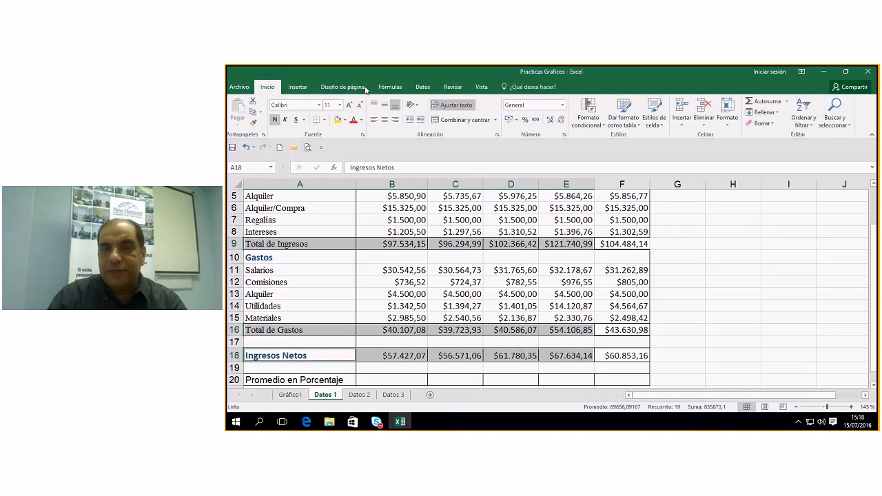
{"action": "left_click", "coordinate": [296, 86]}
{"action": "left_click", "coordinate": [521, 102]}
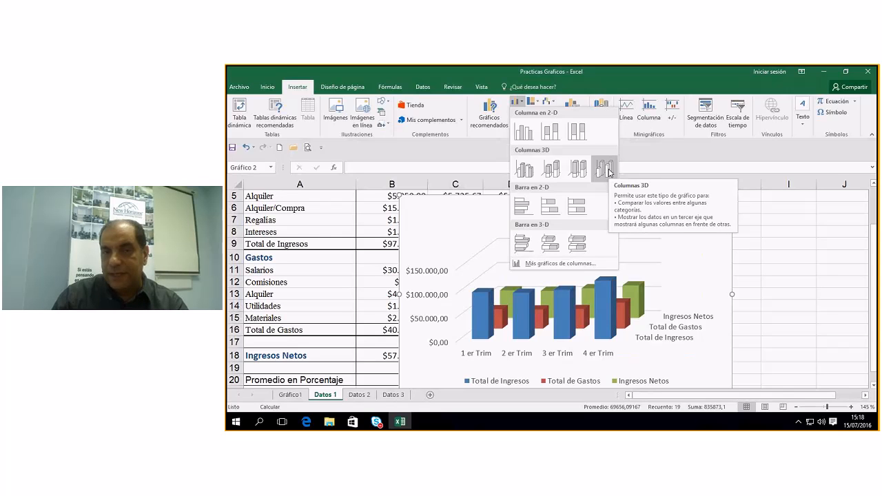
Insert a Columna 3D chart from the selected quarter and total rows.
{"action": "left_click", "coordinate": [535, 103]}
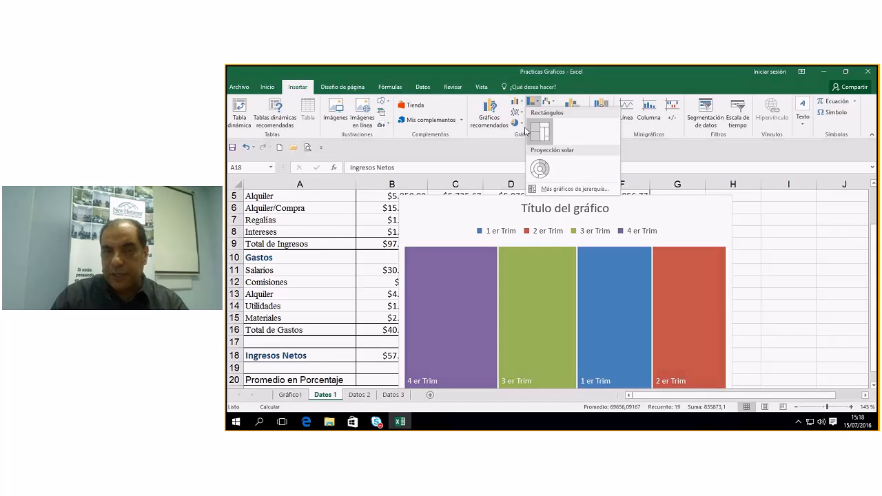
{"action": "left_click", "coordinate": [522, 103]}
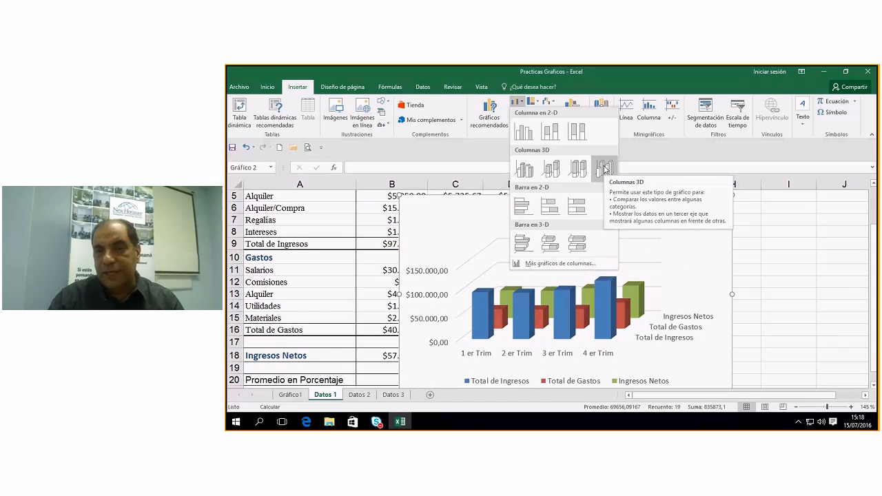
{"action": "left_click", "coordinate": [604, 170]}
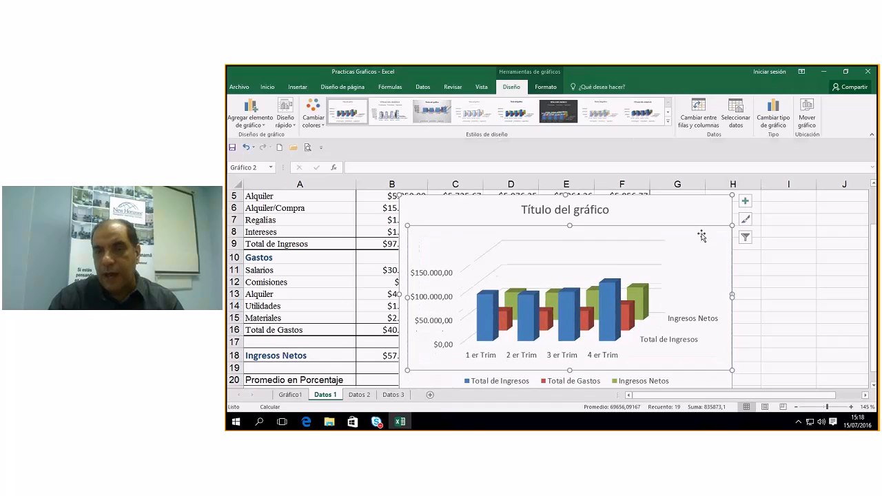
Move the new 3D column chart up beside the table, spanning columns G to M.
{"action": "left_click_drag", "start_coordinate": [707, 216], "coordinate": [770, 211]}
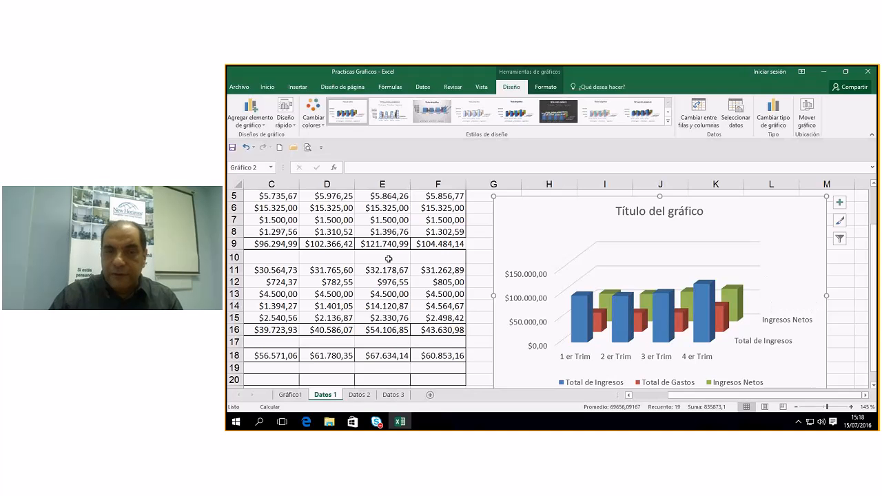
{"action": "scroll", "coordinate": [402, 257], "scroll_direction": "up", "scroll_amount": 2}
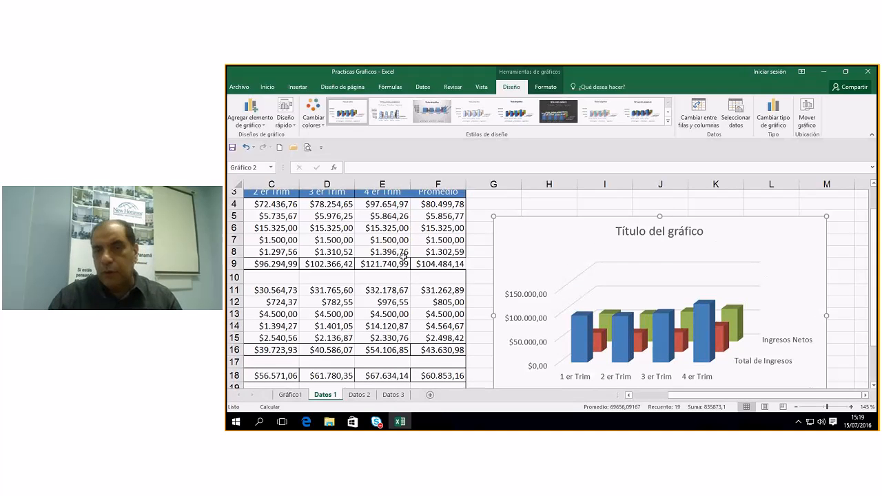
{"action": "scroll", "coordinate": [403, 255], "scroll_direction": "up", "scroll_amount": 1}
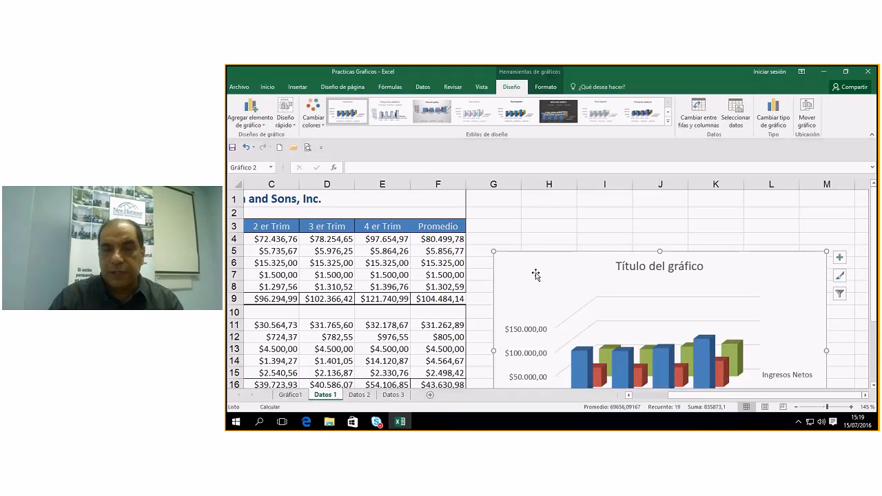
{"action": "left_click_drag", "start_coordinate": [569, 271], "coordinate": [563, 233]}
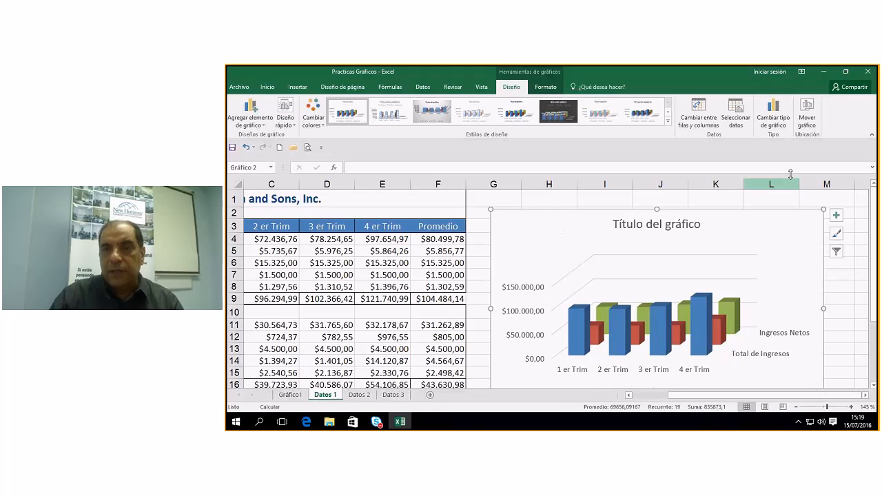
Move the 3D column chart onto a new chart sheet named Gráfico2.
{"action": "left_click", "coordinate": [807, 113]}
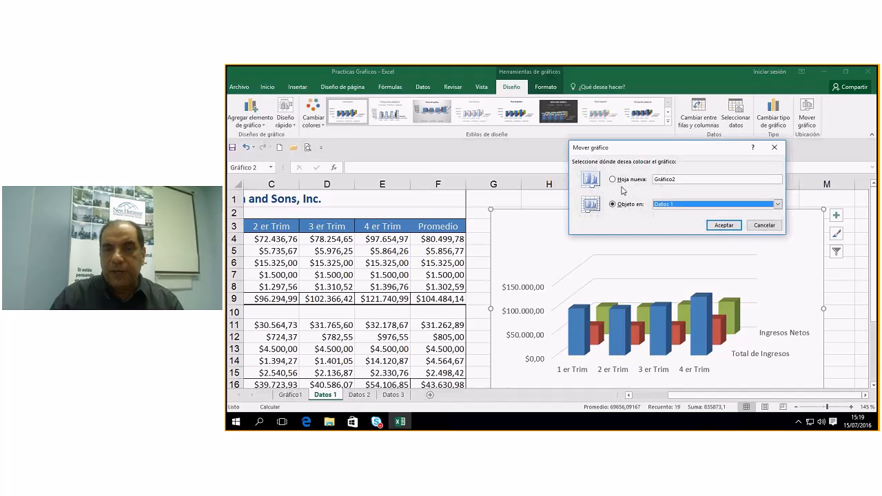
{"action": "left_click", "coordinate": [612, 179]}
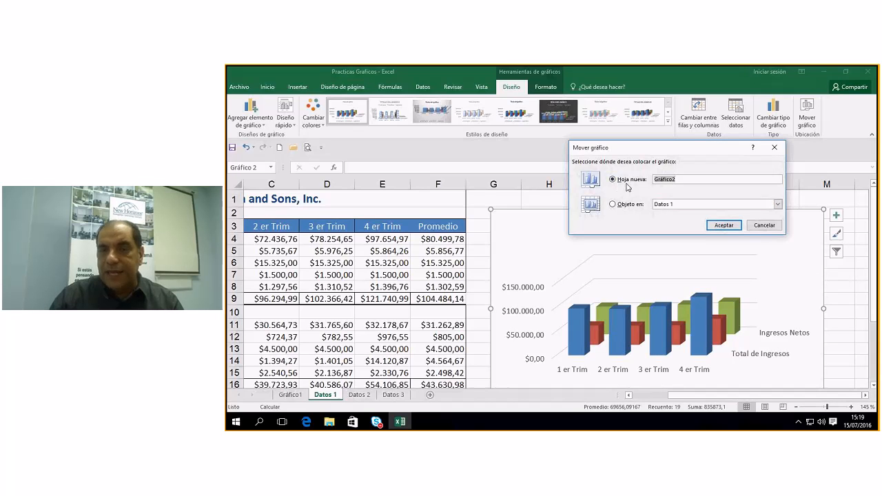
{"action": "left_click", "coordinate": [725, 226]}
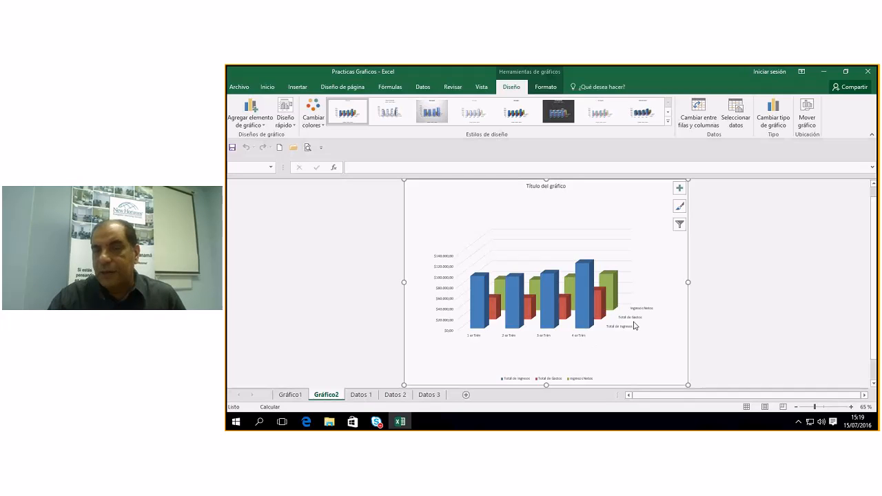
Apply the dark grey background style to the Gráfico2 chart.
{"action": "left_click", "coordinate": [667, 122]}
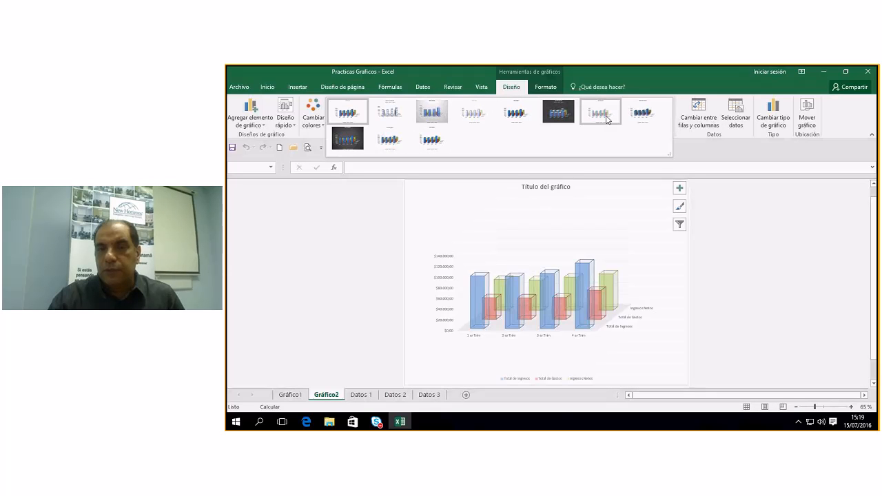
{"action": "left_click", "coordinate": [348, 144]}
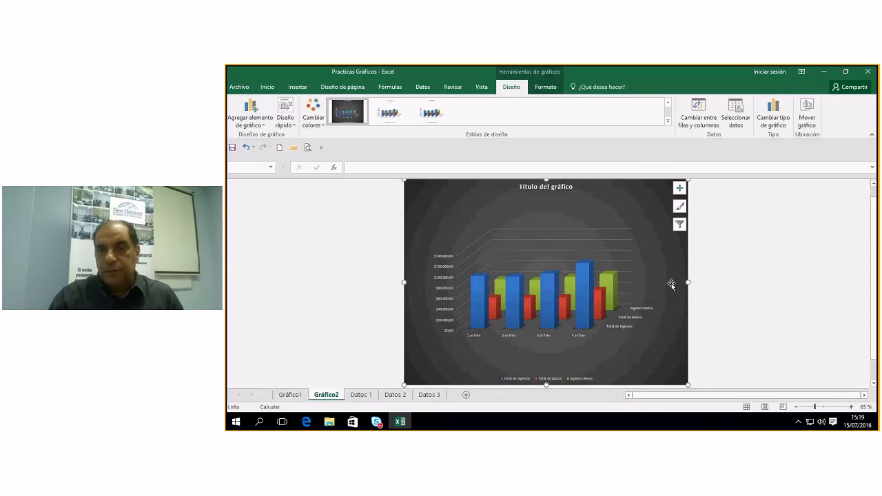
Stretch the plot area's corners outward so the 3D columns fill more of the chart.
{"action": "left_click", "coordinate": [614, 301]}
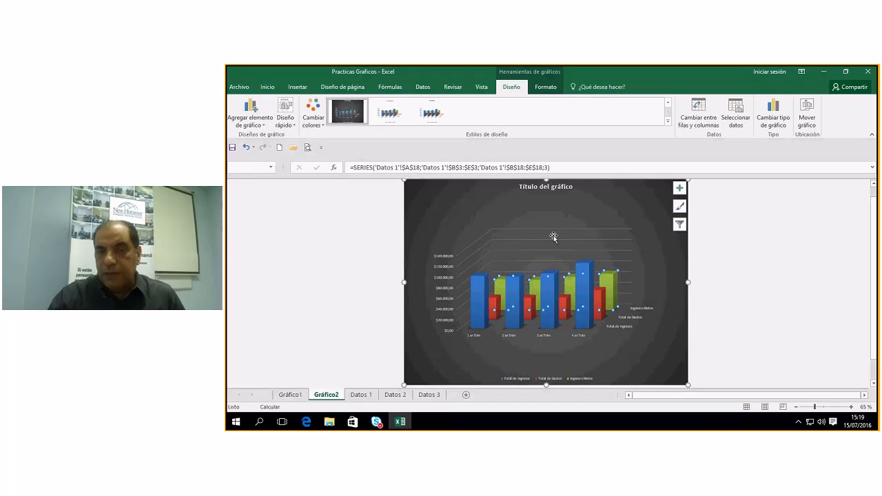
{"action": "left_click", "coordinate": [466, 235]}
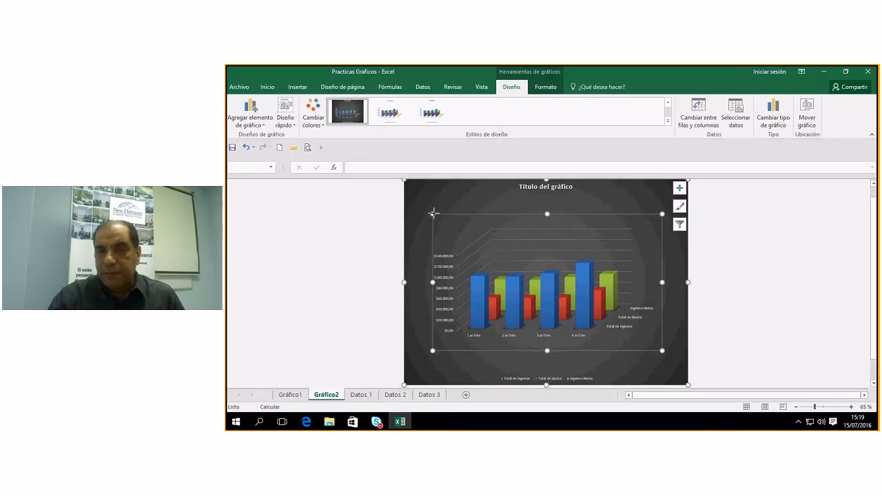
{"action": "left_click_drag", "start_coordinate": [433, 213], "coordinate": [423, 204]}
{"action": "left_click_drag", "start_coordinate": [661, 205], "coordinate": [665, 203]}
{"action": "left_click_drag", "start_coordinate": [665, 351], "coordinate": [669, 360]}
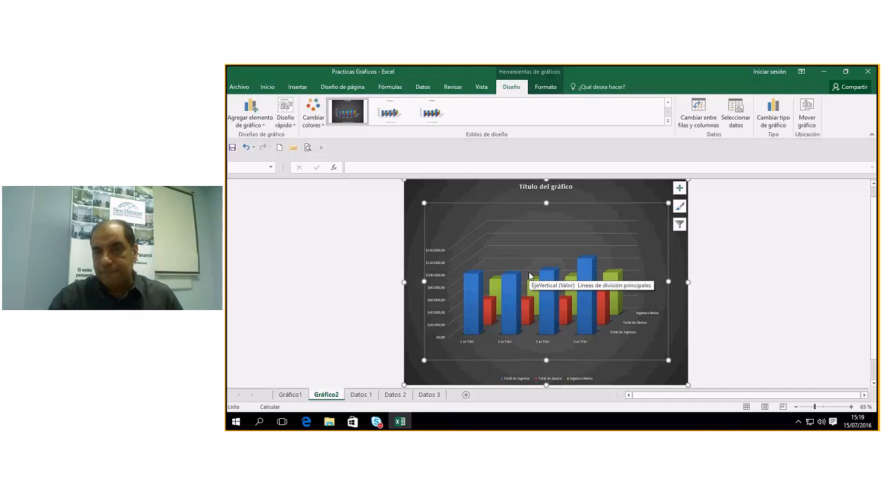
{"action": "left_click", "coordinate": [519, 222]}
{"action": "left_click", "coordinate": [645, 236]}
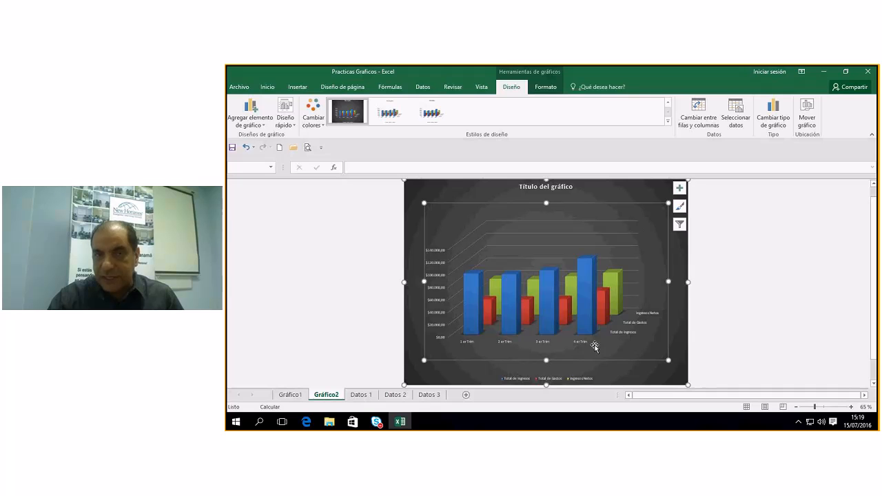
Fill the plot area with the black theme colour via Relleno de forma.
{"action": "left_click", "coordinate": [545, 87]}
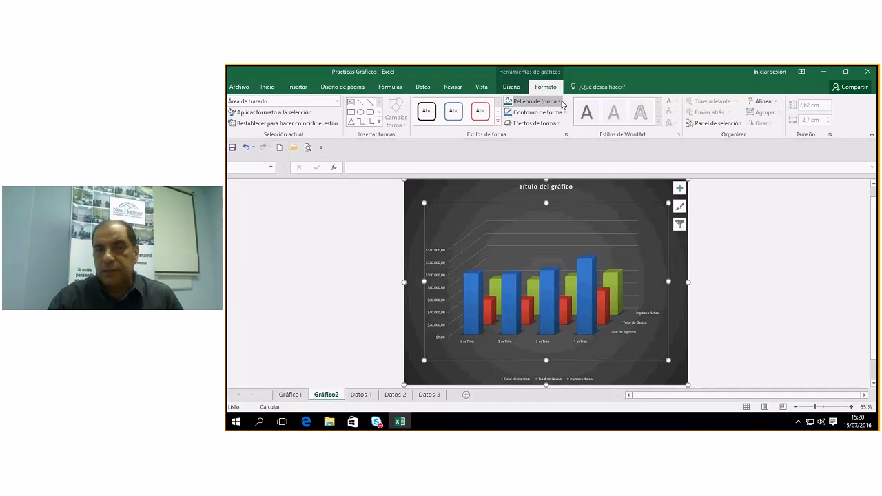
{"action": "left_click", "coordinate": [559, 101]}
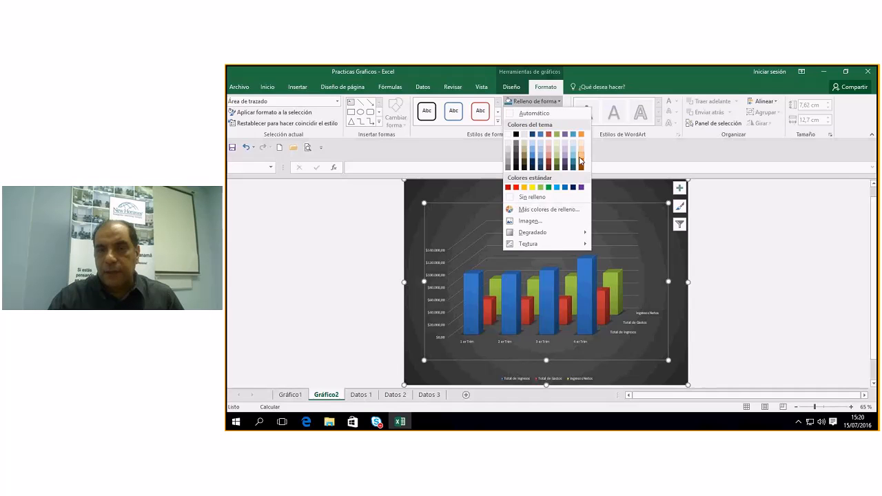
{"action": "key", "text": "Escape"}
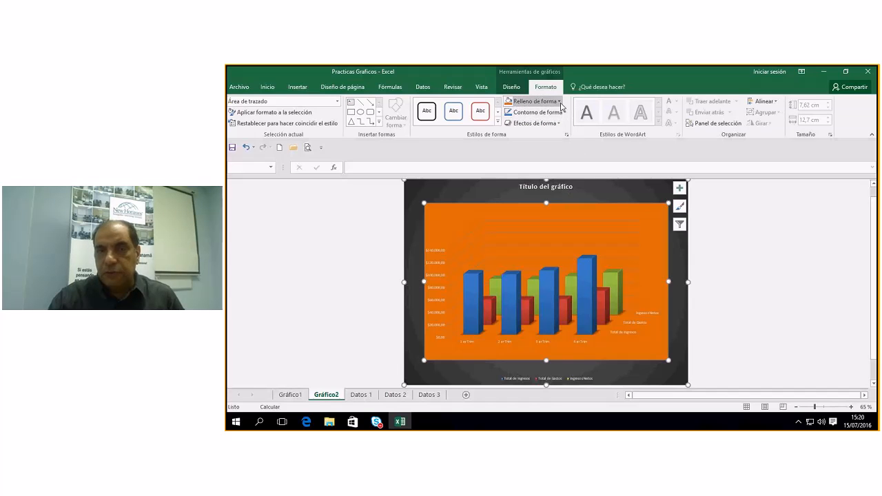
{"action": "left_click", "coordinate": [560, 104]}
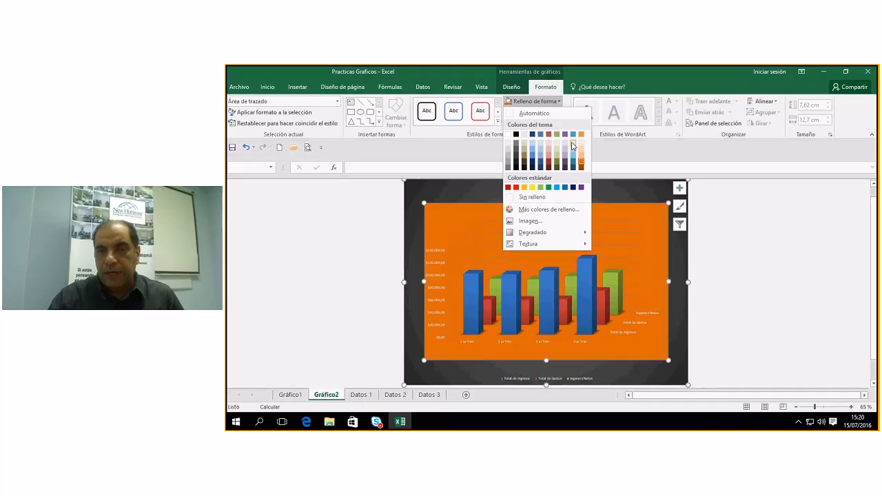
{"action": "key", "text": "Escape"}
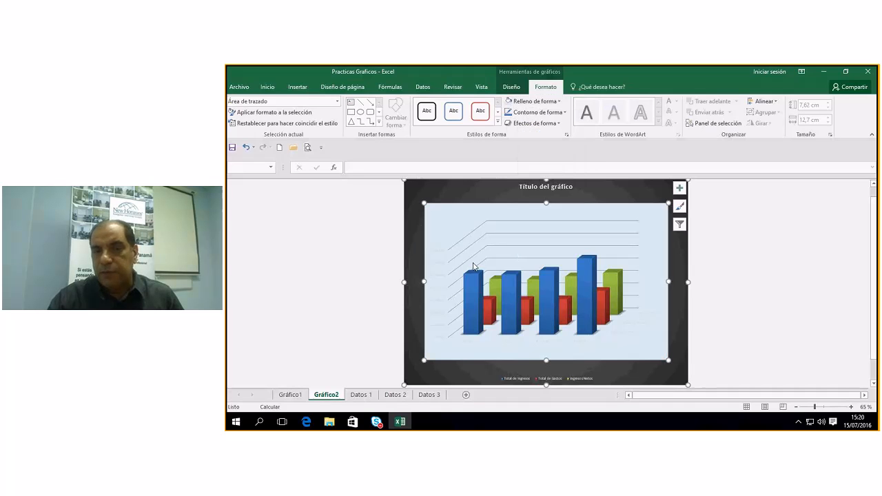
{"action": "left_click", "coordinate": [560, 102]}
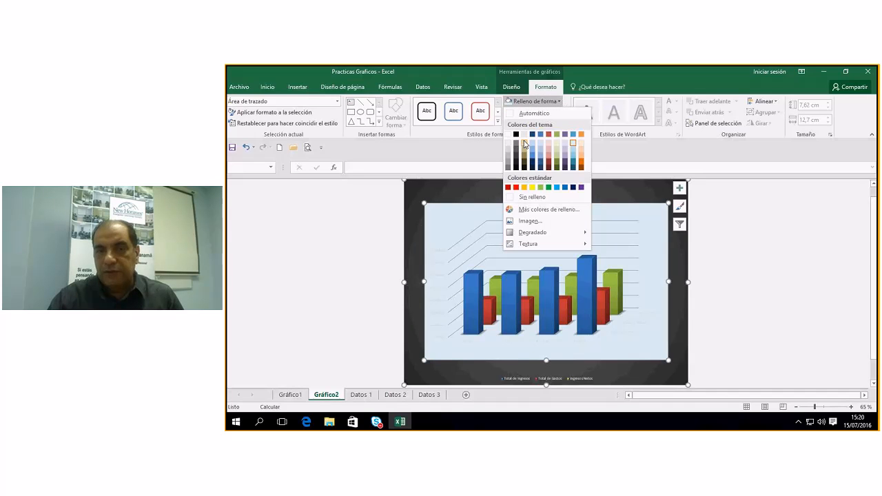
{"action": "left_click", "coordinate": [515, 135]}
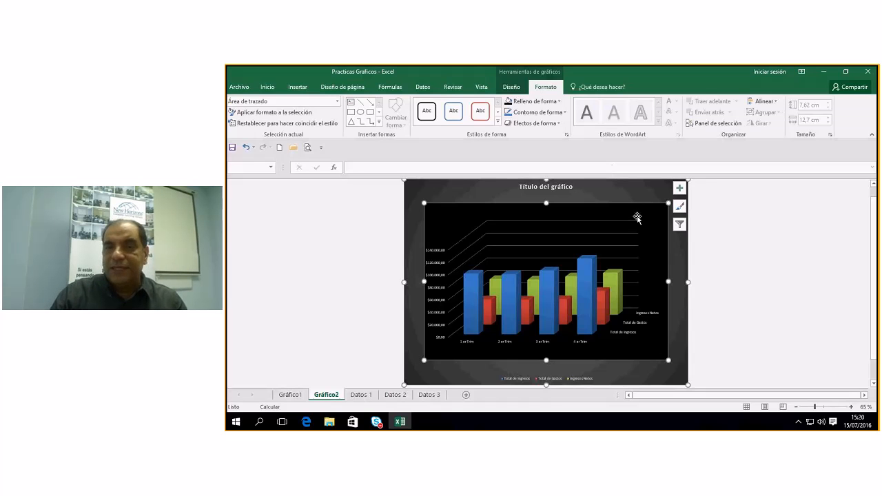
{"action": "left_click", "coordinate": [620, 333]}
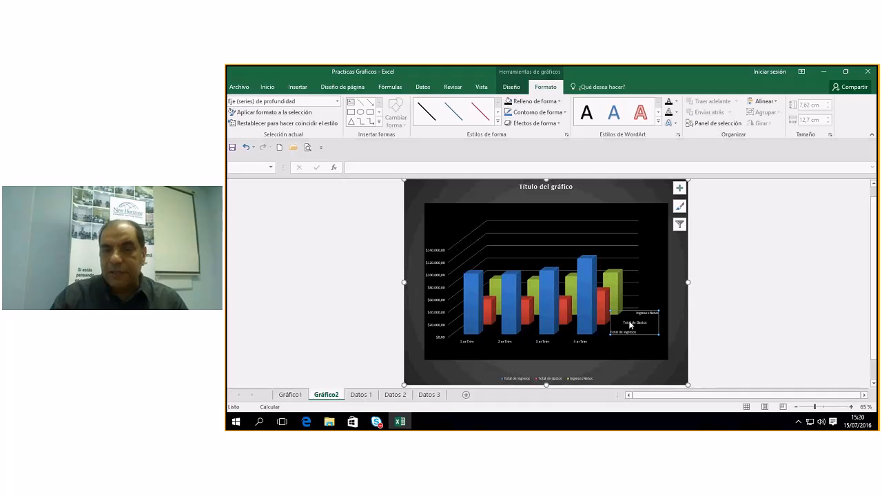
Enlarge the depth-axis series labels to 10 and the quarter labels to 10.5 point.
{"action": "left_click", "coordinate": [481, 117]}
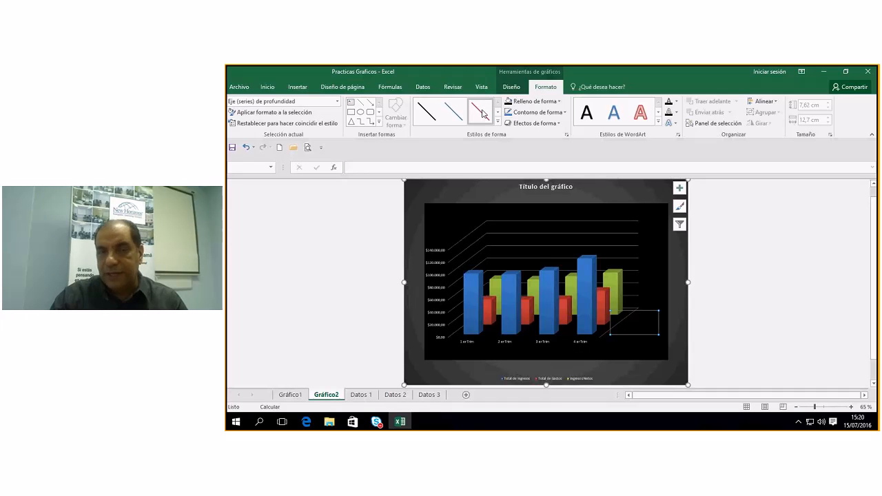
{"action": "left_click", "coordinate": [245, 147]}
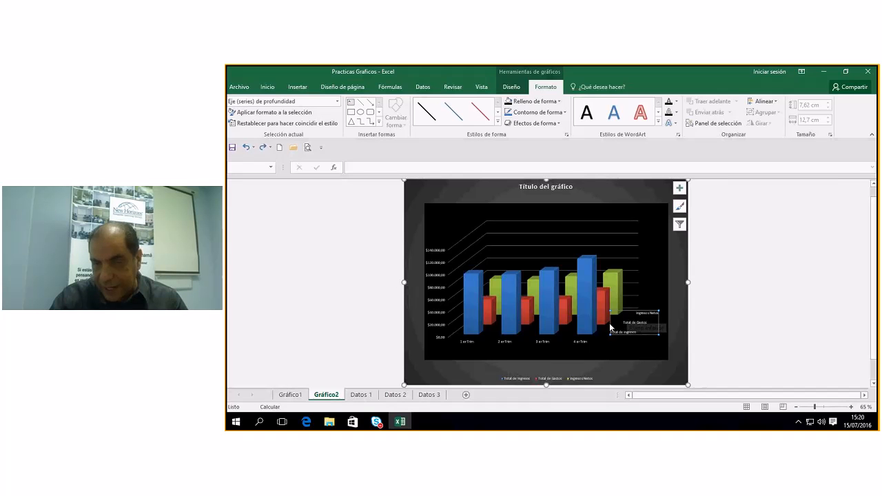
{"action": "left_click", "coordinate": [268, 87]}
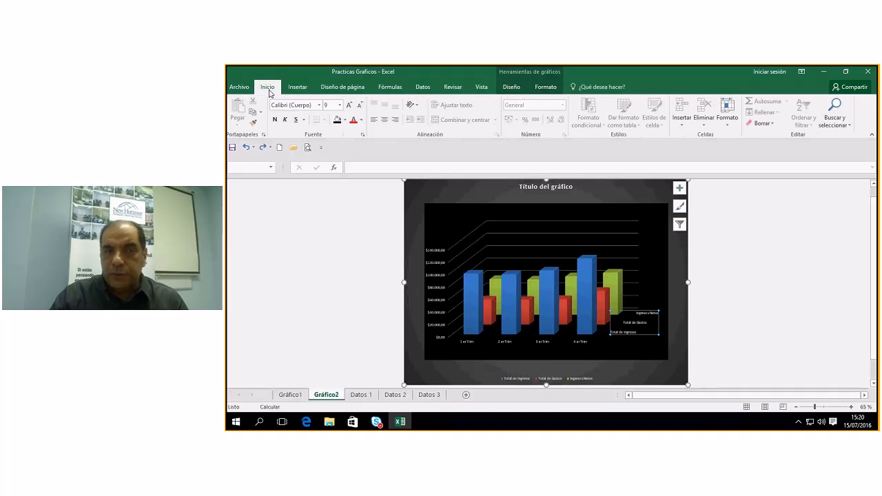
{"action": "left_click", "coordinate": [349, 105]}
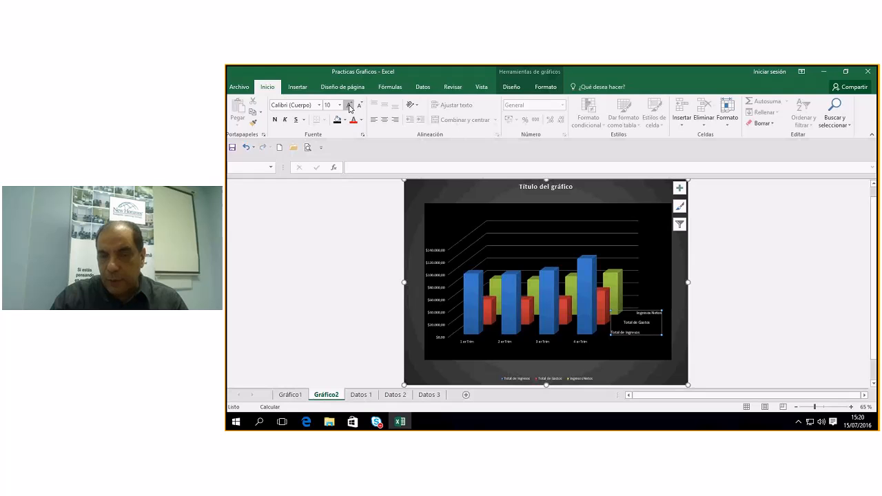
{"action": "left_click", "coordinate": [503, 342]}
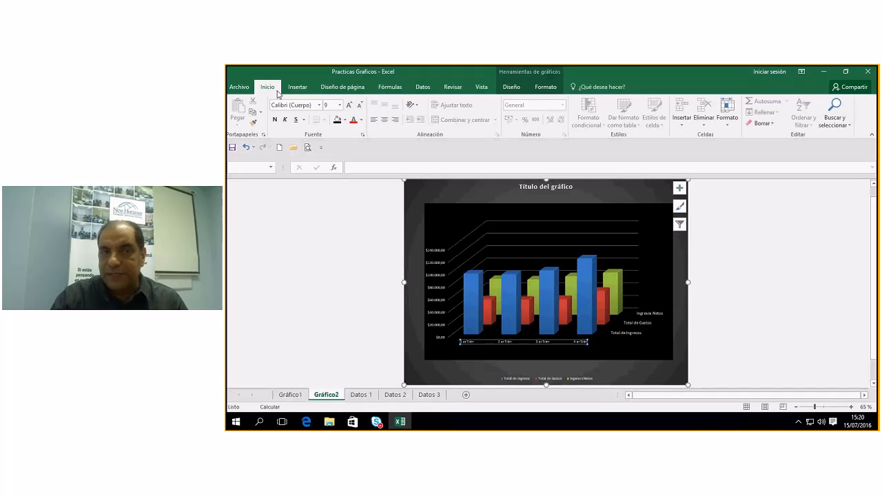
{"action": "left_click", "coordinate": [348, 105]}
{"action": "left_click", "coordinate": [349, 105]}
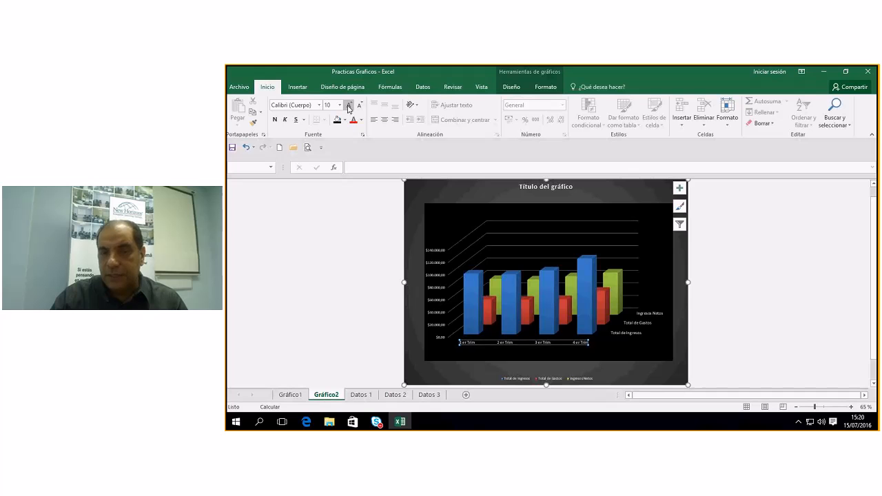
{"action": "left_click", "coordinate": [646, 349]}
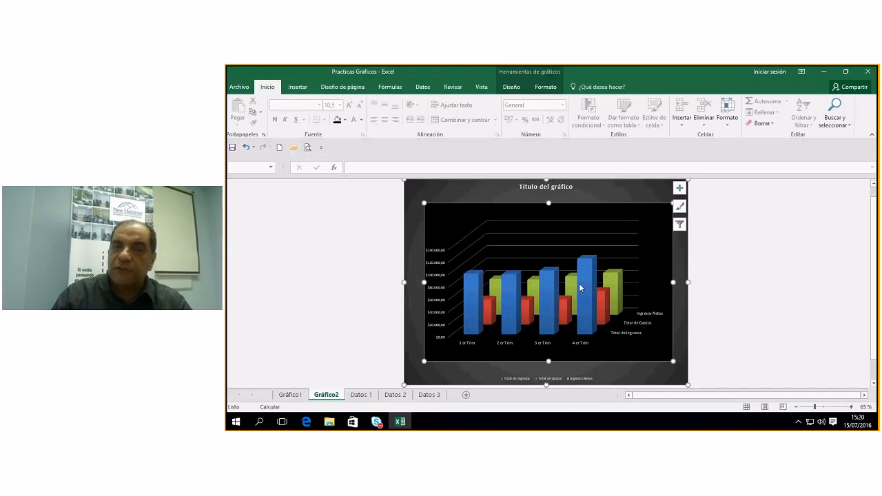
Replace the column chart's placeholder title with 'Comparativo'.
{"action": "left_click", "coordinate": [549, 186]}
{"action": "type", "text": "C"}
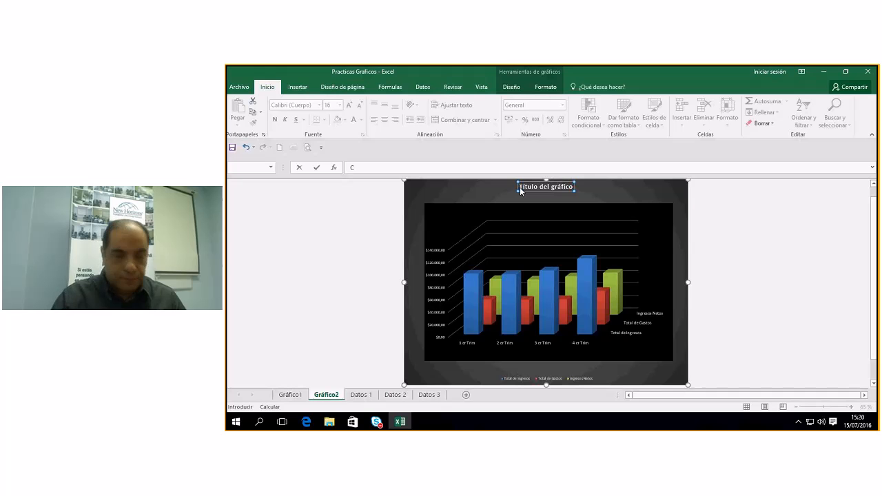
{"action": "type", "text": "o"}
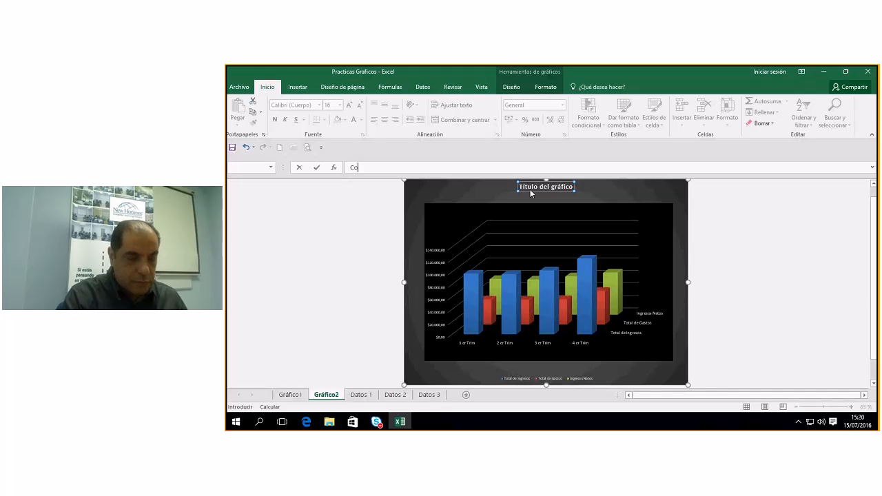
{"action": "type", "text": "mpara"}
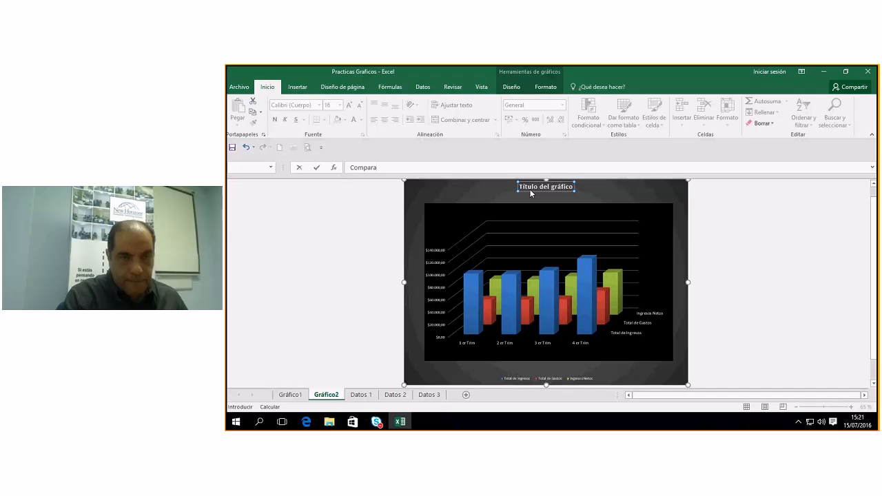
{"action": "type", "text": "tivo"}
{"action": "key", "text": "Return"}
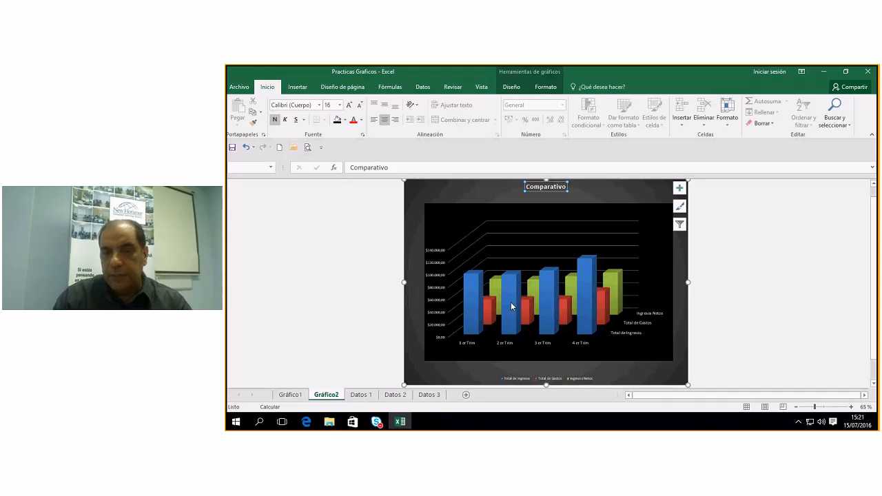
Fill the Total de Ingresos columns with the light blue standard colour from Relleno de forma.
{"action": "left_click", "coordinate": [469, 286]}
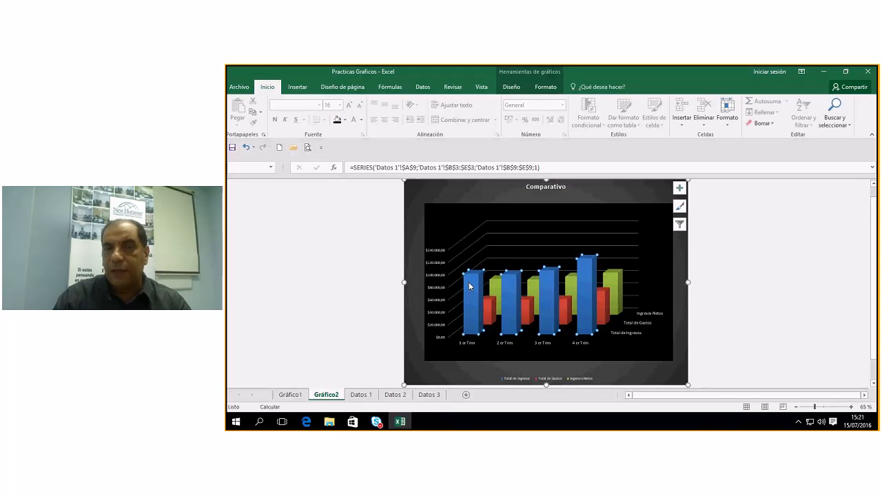
{"action": "left_click", "coordinate": [546, 87]}
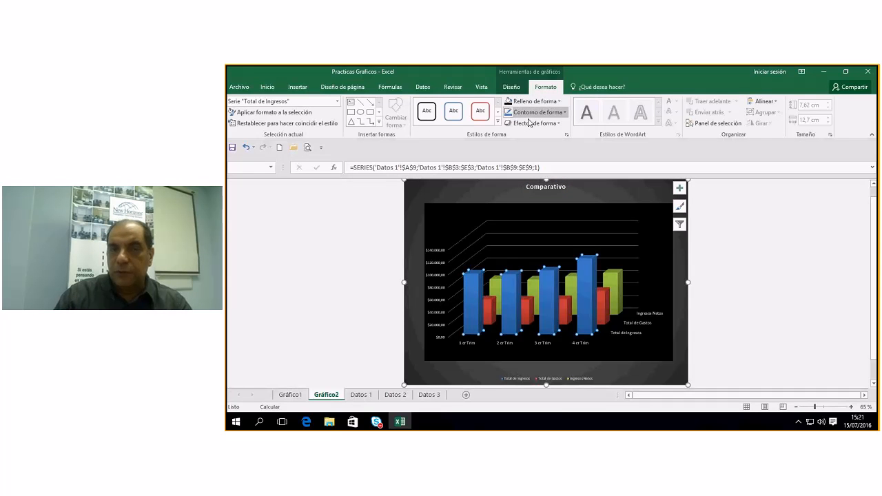
{"action": "left_click", "coordinate": [559, 101]}
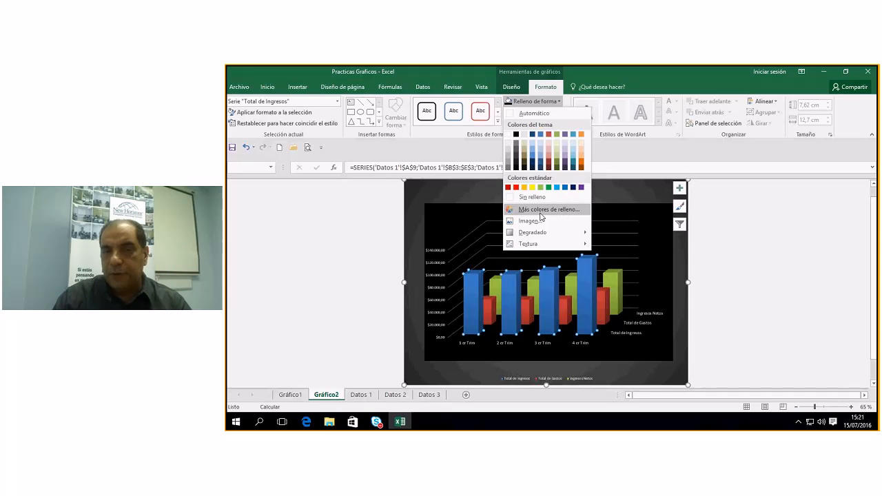
{"action": "mouse_move", "coordinate": [537, 232]}
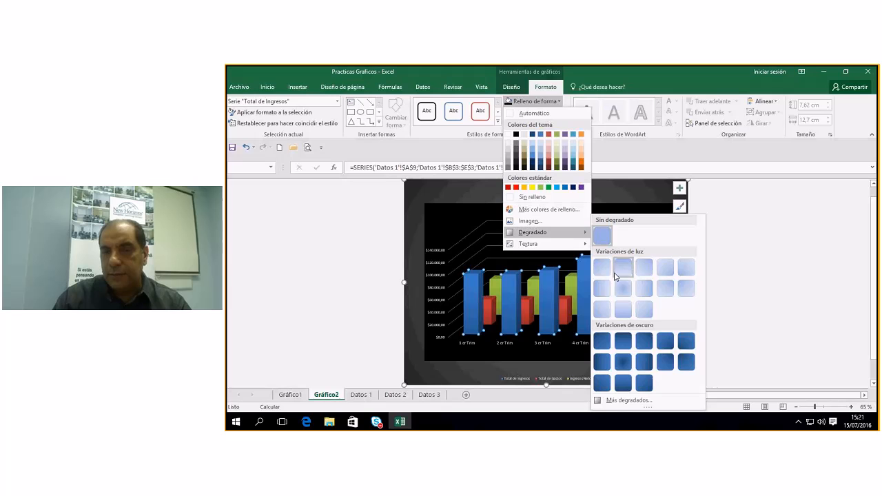
{"action": "mouse_move", "coordinate": [543, 248]}
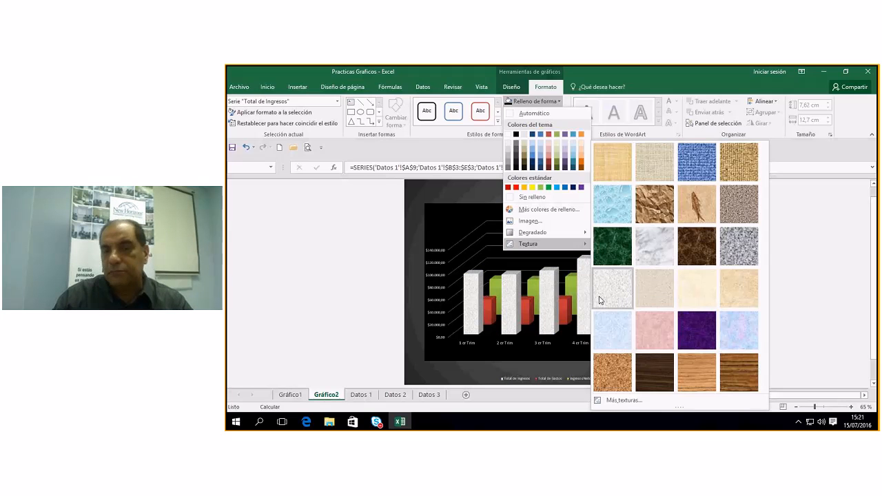
{"action": "left_click", "coordinate": [556, 187]}
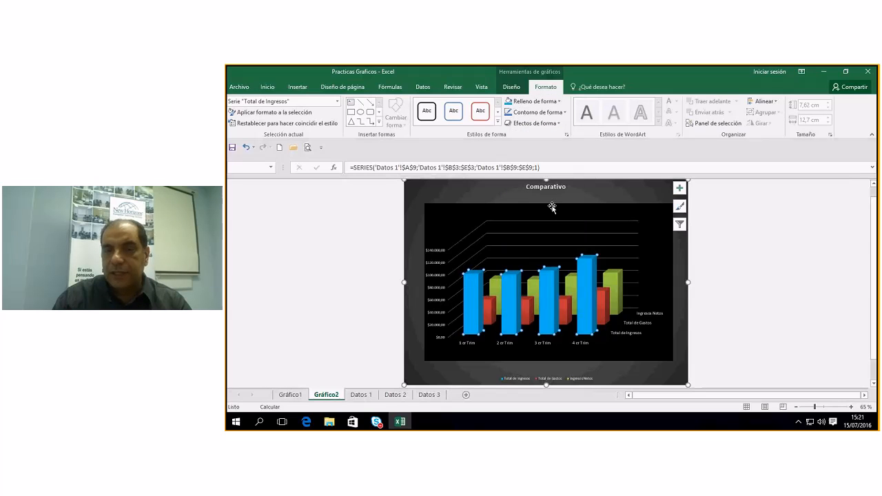
{"action": "left_click", "coordinate": [629, 290]}
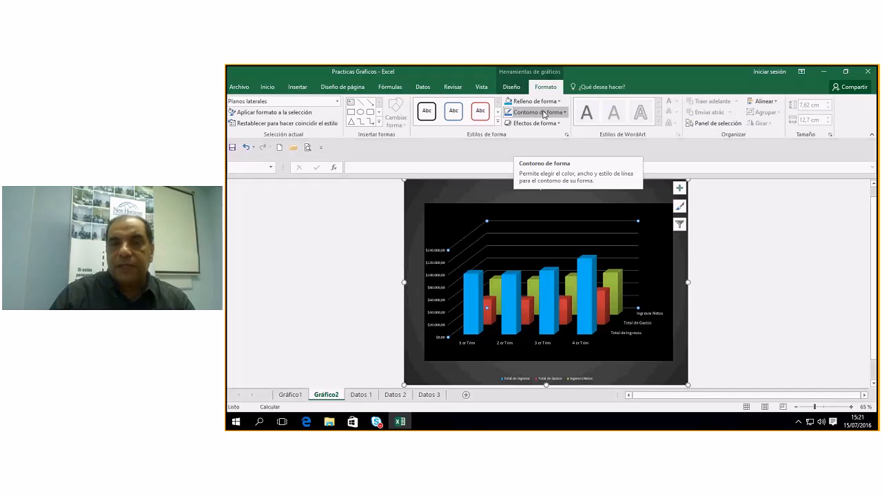
Go to the Datos 1 sheet and select the 1 er Trim income range A3:B8.
{"action": "left_click", "coordinate": [673, 331]}
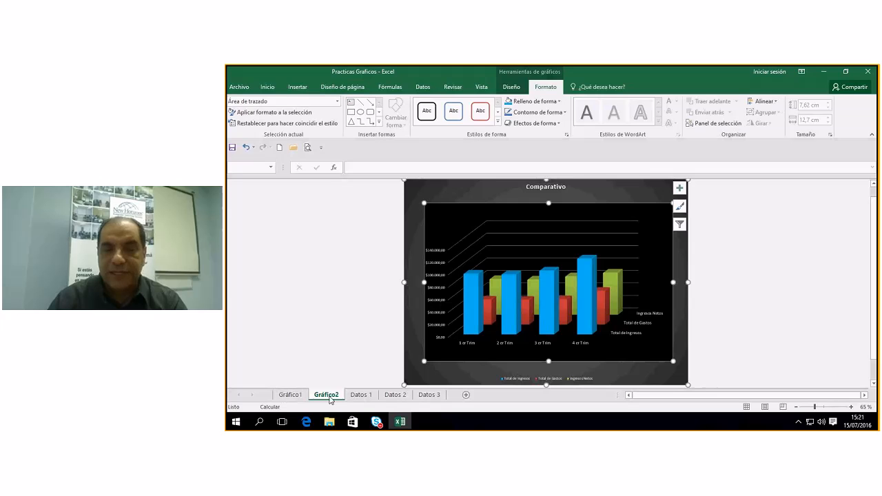
{"action": "left_click", "coordinate": [361, 395]}
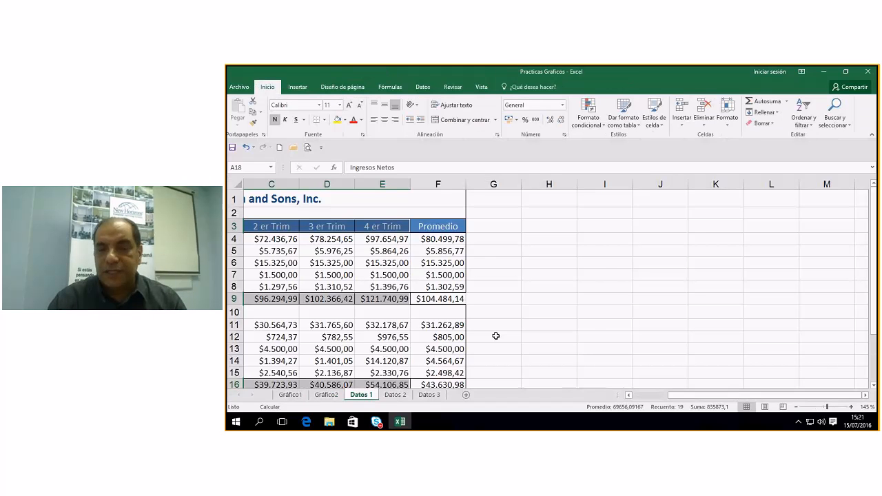
{"action": "left_click_drag", "start_coordinate": [725, 395], "coordinate": [667, 399]}
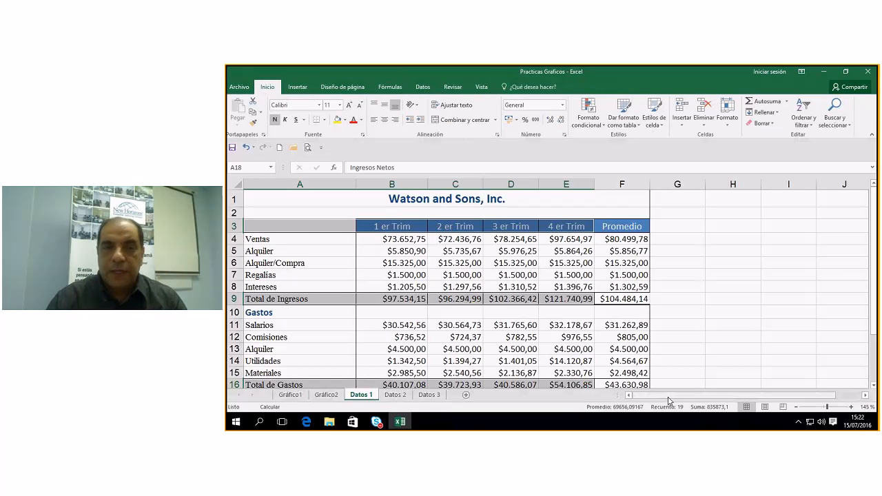
{"action": "left_click_drag", "start_coordinate": [303, 227], "coordinate": [377, 285]}
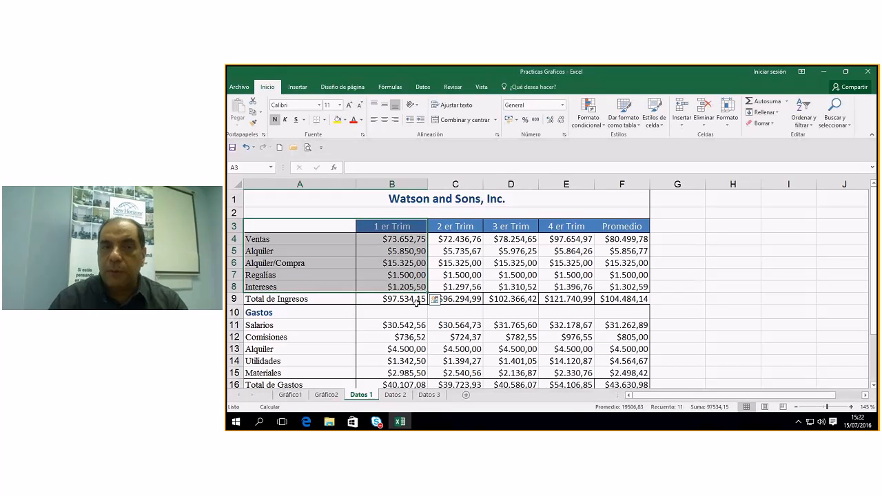
Insert a 3D pie chart of the 1 er Trim income and place it beside the table.
{"action": "left_click", "coordinate": [298, 87]}
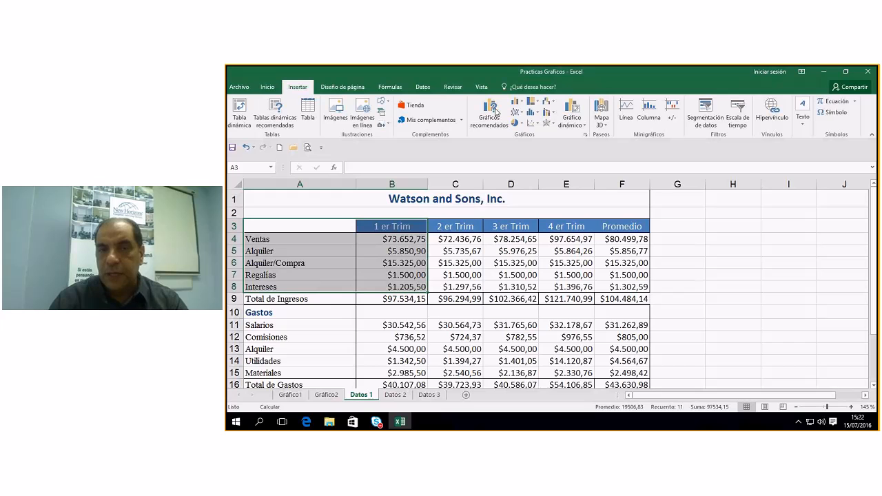
{"action": "left_click", "coordinate": [515, 123]}
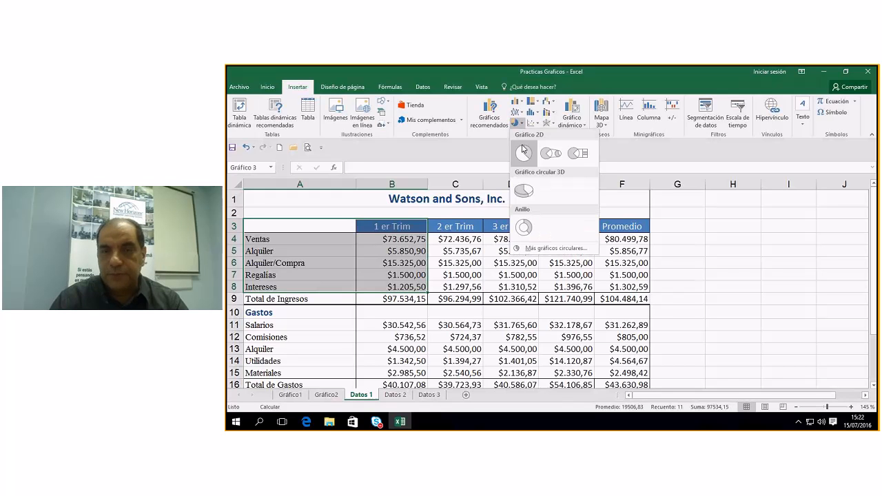
{"action": "left_click", "coordinate": [523, 191]}
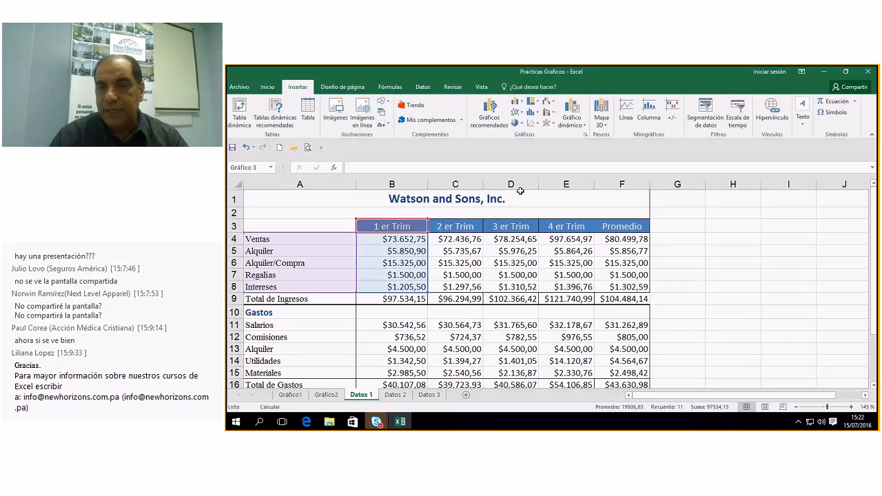
{"action": "left_click_drag", "start_coordinate": [717, 242], "coordinate": [640, 216]}
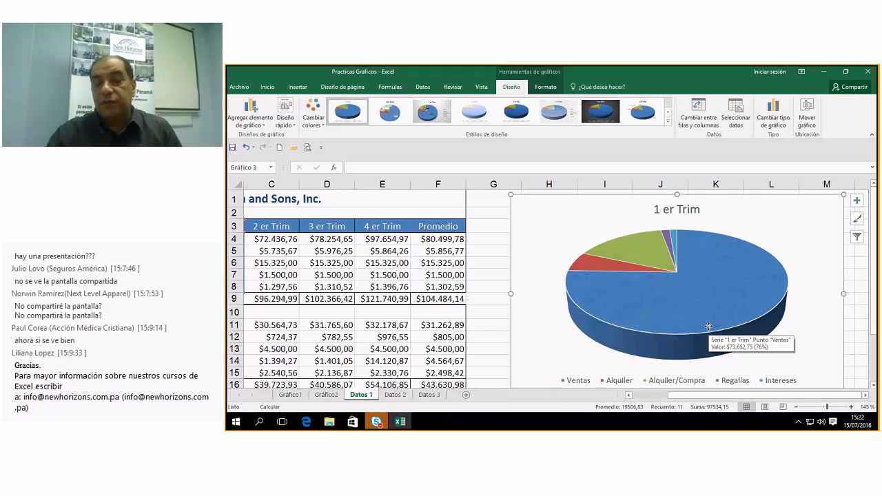
Try several chart styles on the pie and apply the dark style.
{"action": "left_click", "coordinate": [428, 113]}
{"action": "left_click", "coordinate": [388, 112]}
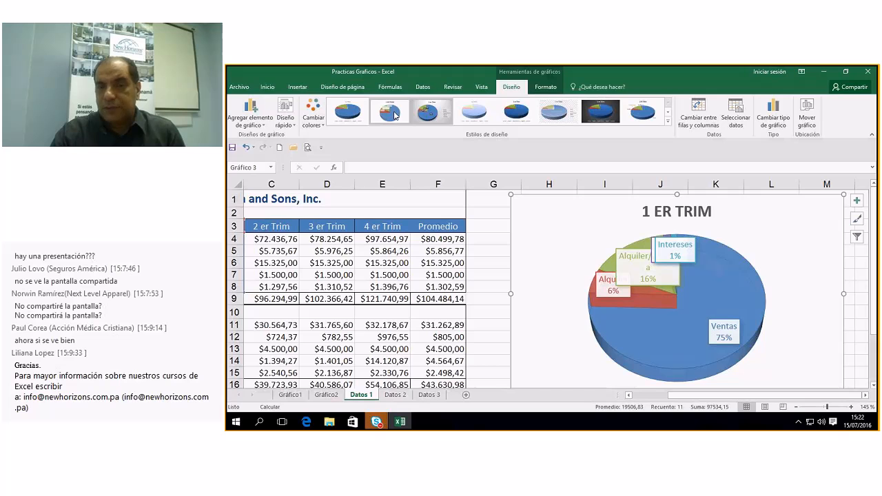
{"action": "left_click", "coordinate": [352, 114]}
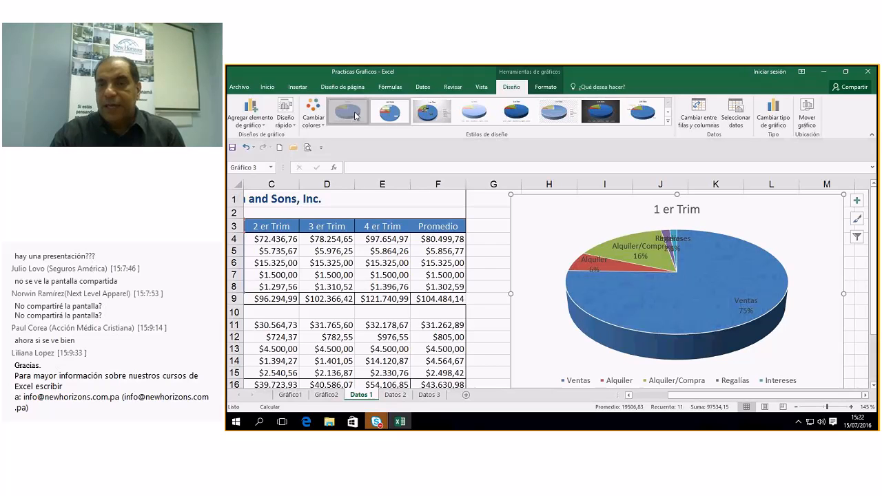
{"action": "left_click", "coordinate": [524, 113]}
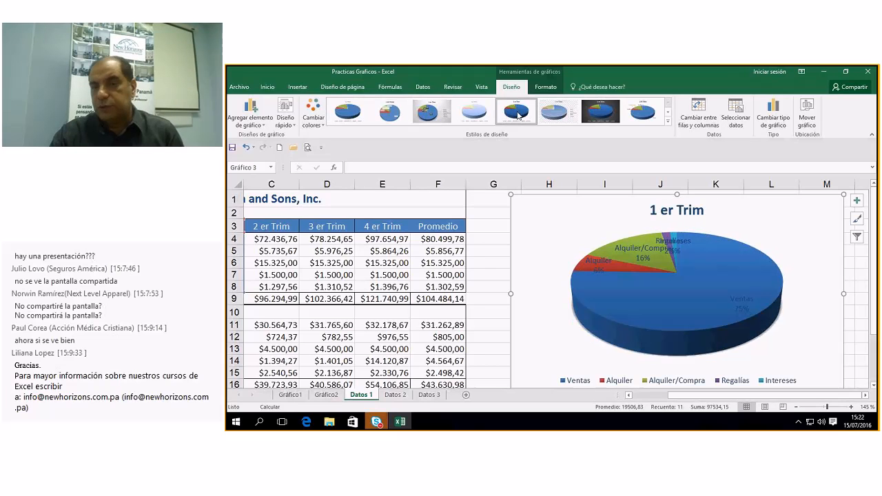
{"action": "left_click", "coordinate": [551, 113]}
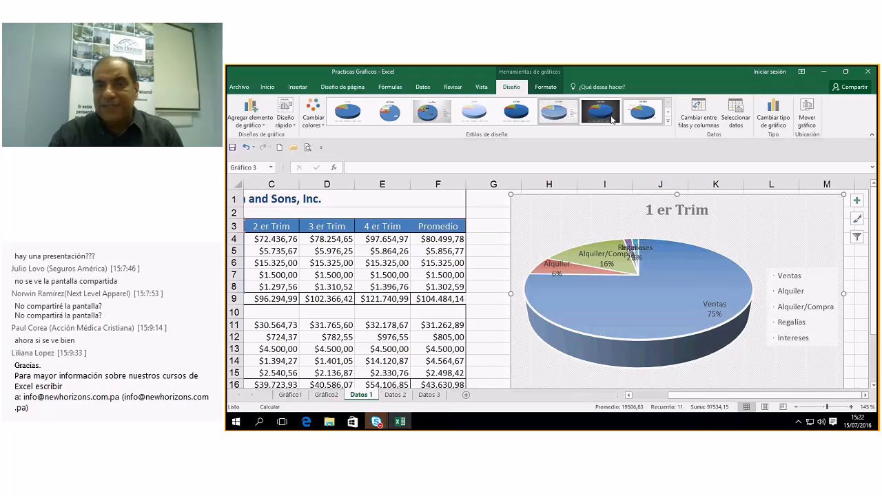
{"action": "left_click", "coordinate": [602, 114]}
Pull the pie slices slightly apart and nudge the plot area up and left.
{"action": "left_click", "coordinate": [658, 307]}
{"action": "left_click_drag", "start_coordinate": [658, 307], "coordinate": [666, 310]}
{"action": "left_click_drag", "start_coordinate": [617, 257], "coordinate": [610, 252]}
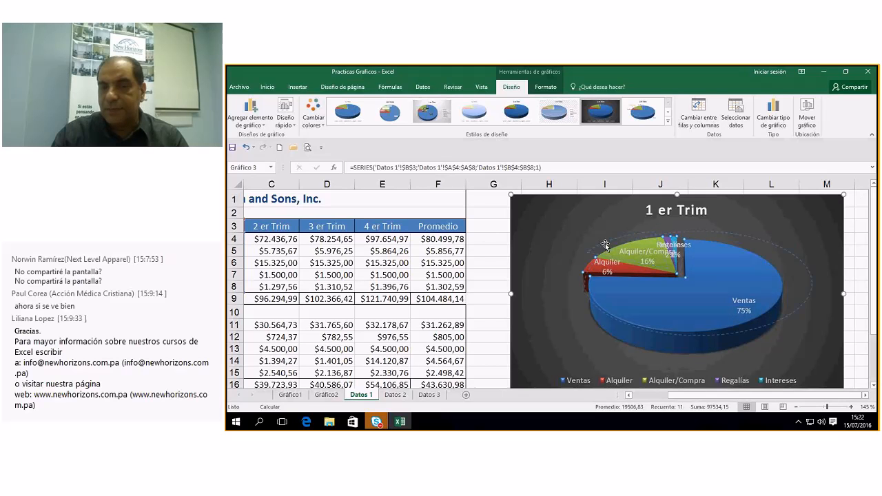
{"action": "left_click_drag", "start_coordinate": [692, 301], "coordinate": [684, 294]}
Move the Intereses 1% and Regalías 2% labels off the pie.
{"action": "left_click", "coordinate": [674, 237]}
{"action": "left_click", "coordinate": [676, 233]}
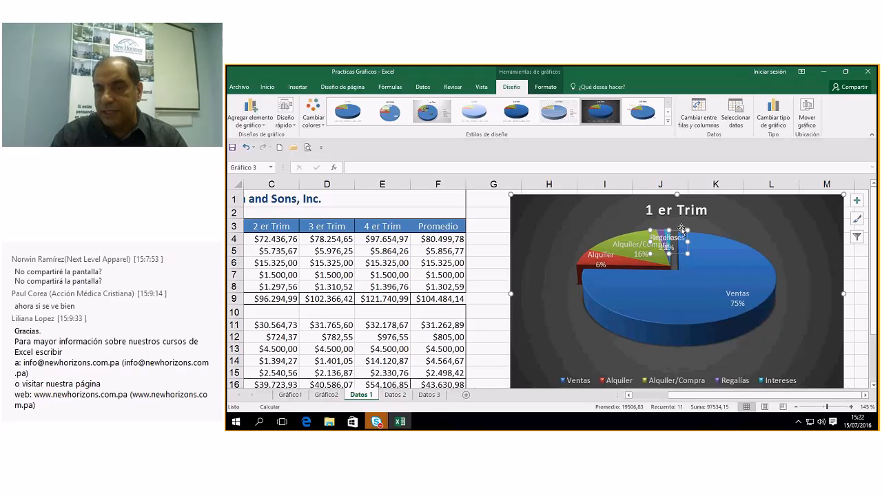
{"action": "left_click_drag", "start_coordinate": [681, 229], "coordinate": [757, 215]}
{"action": "left_click", "coordinate": [655, 244]}
{"action": "left_click", "coordinate": [654, 233]}
{"action": "left_click_drag", "start_coordinate": [654, 232], "coordinate": [608, 215]}
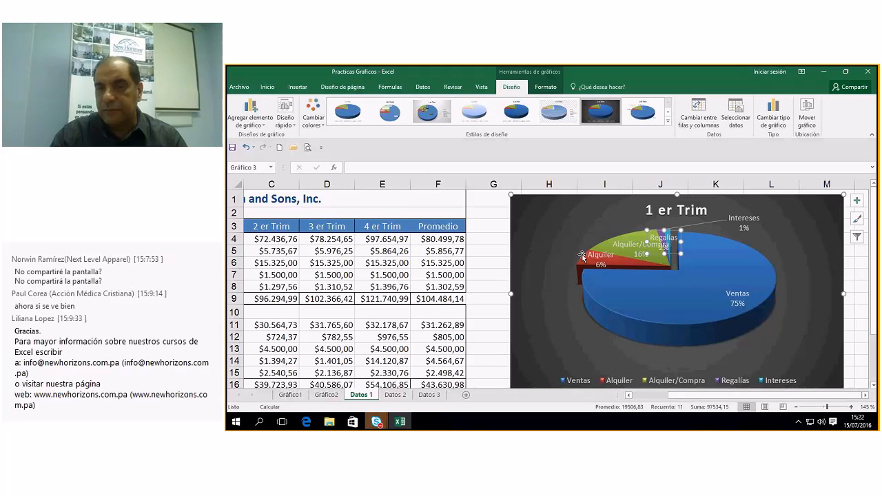
Move the Alquiler 6%, Ventas 75% and Alquiler/Compra labels outside the pie.
{"action": "left_click", "coordinate": [600, 261]}
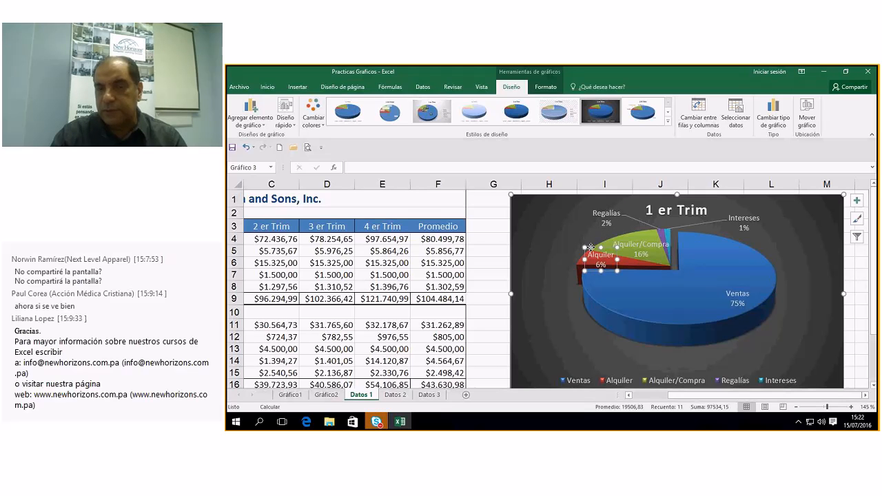
{"action": "left_click_drag", "start_coordinate": [591, 246], "coordinate": [529, 238]}
{"action": "left_click", "coordinate": [735, 292]}
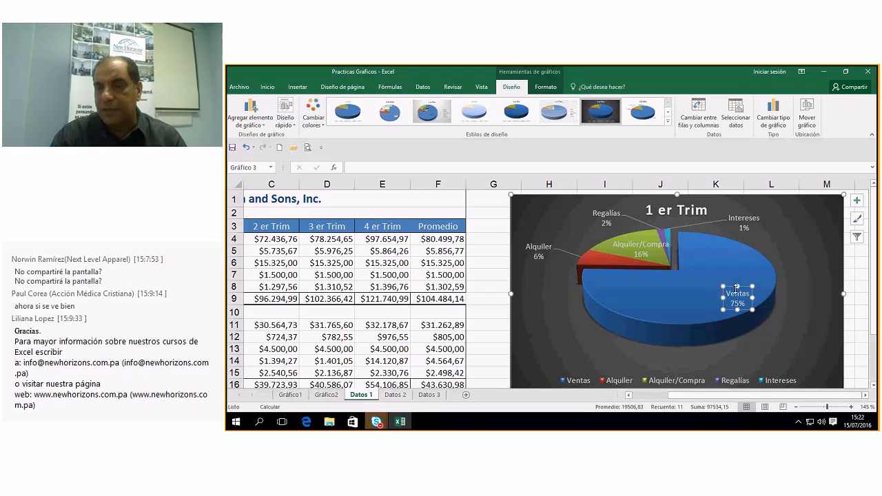
{"action": "left_click_drag", "start_coordinate": [736, 293], "coordinate": [792, 334]}
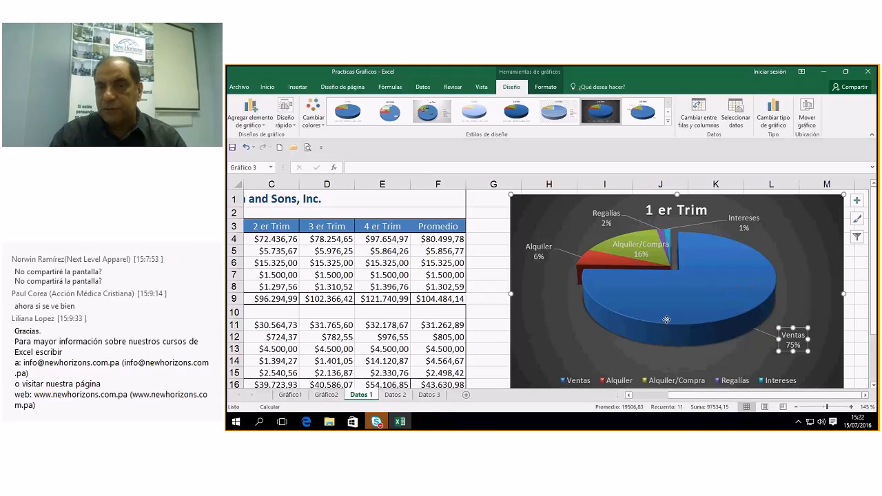
{"action": "left_click", "coordinate": [631, 240]}
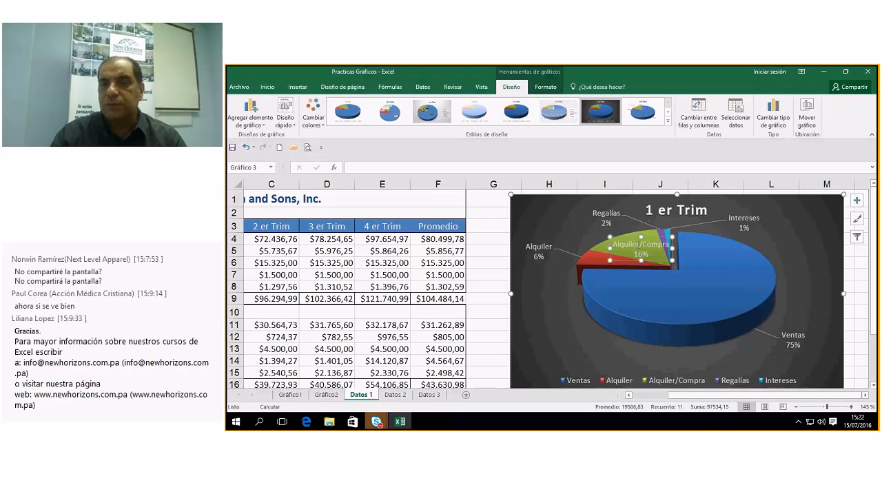
{"action": "left_click_drag", "start_coordinate": [630, 237], "coordinate": [572, 220]}
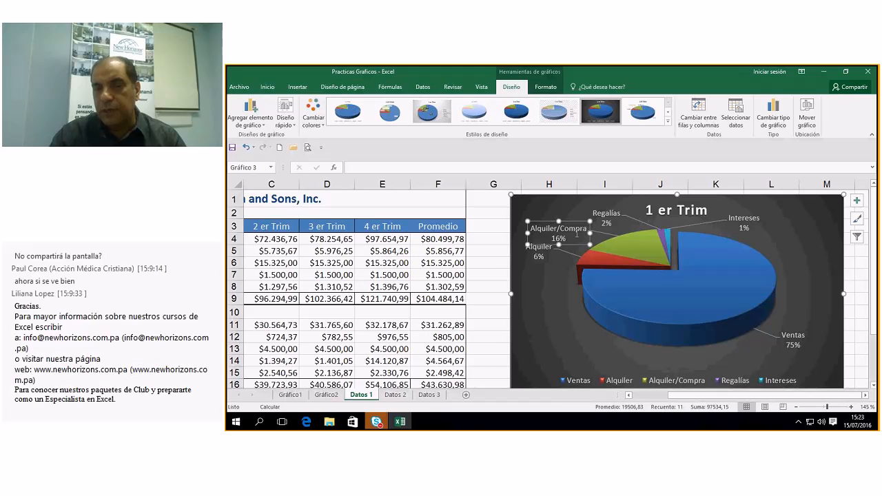
{"action": "left_click", "coordinate": [569, 281]}
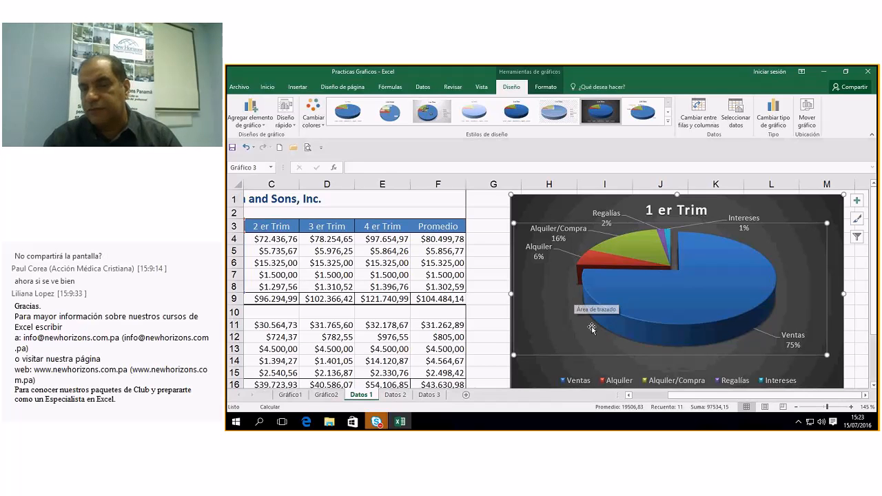
{"action": "left_click", "coordinate": [691, 314]}
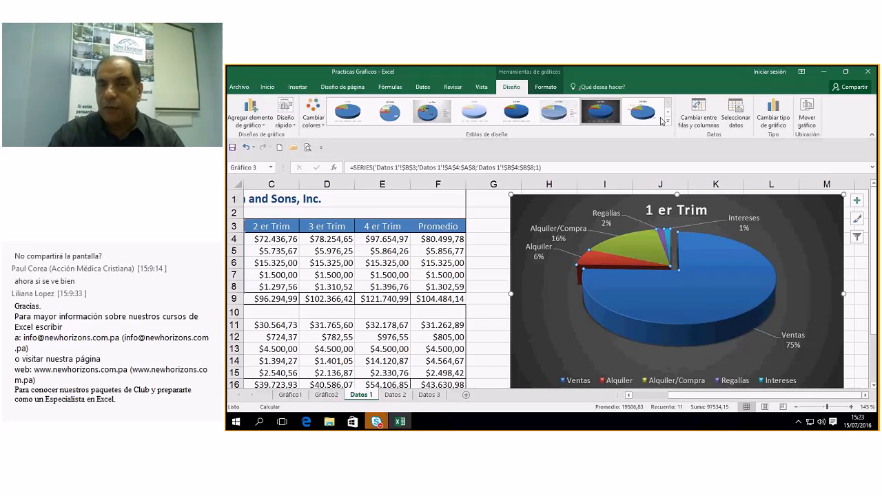
Fill the Ventas slice with a darker teal blue via Relleno de forma.
{"action": "left_click", "coordinate": [313, 114]}
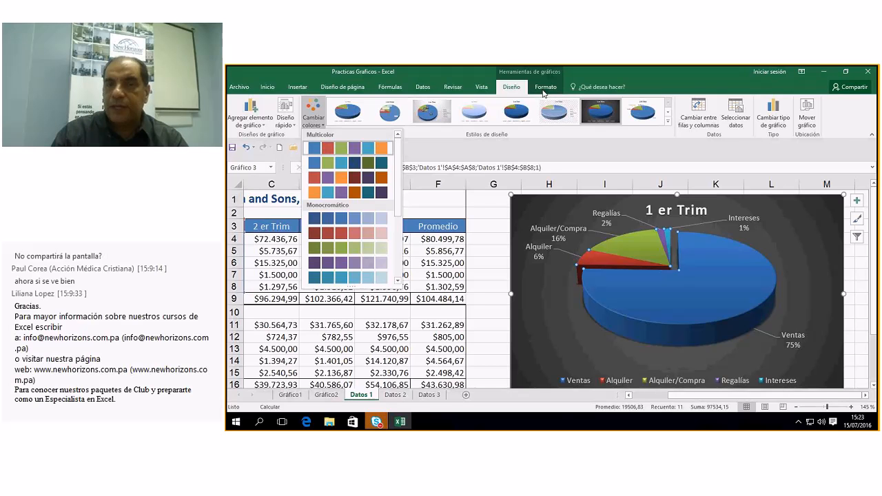
{"action": "left_click", "coordinate": [545, 87]}
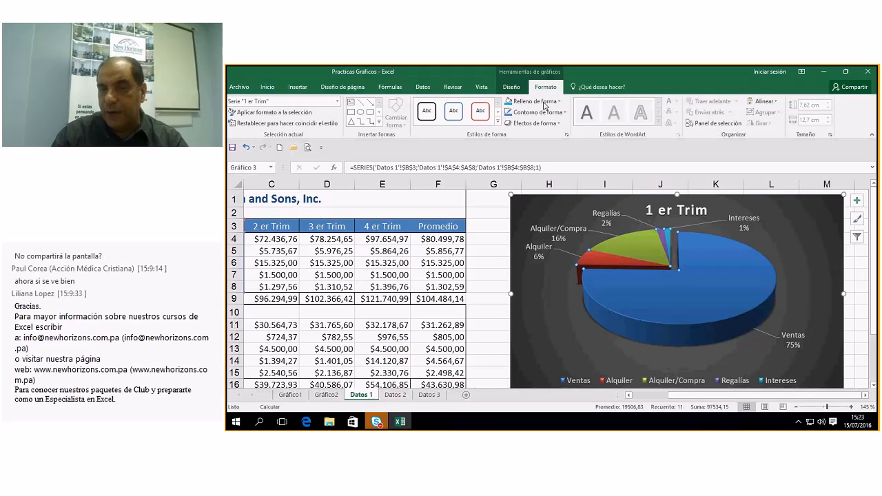
{"action": "left_click", "coordinate": [544, 101]}
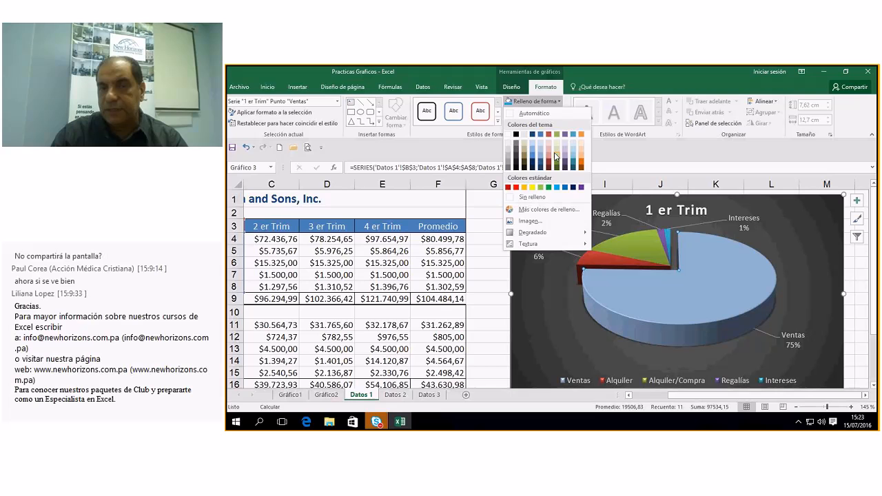
{"action": "left_click", "coordinate": [573, 162]}
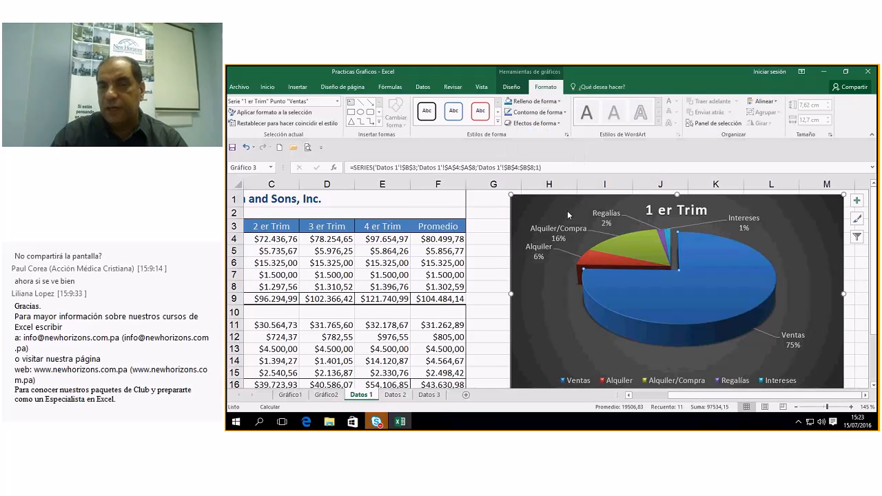
{"action": "left_click", "coordinate": [567, 306]}
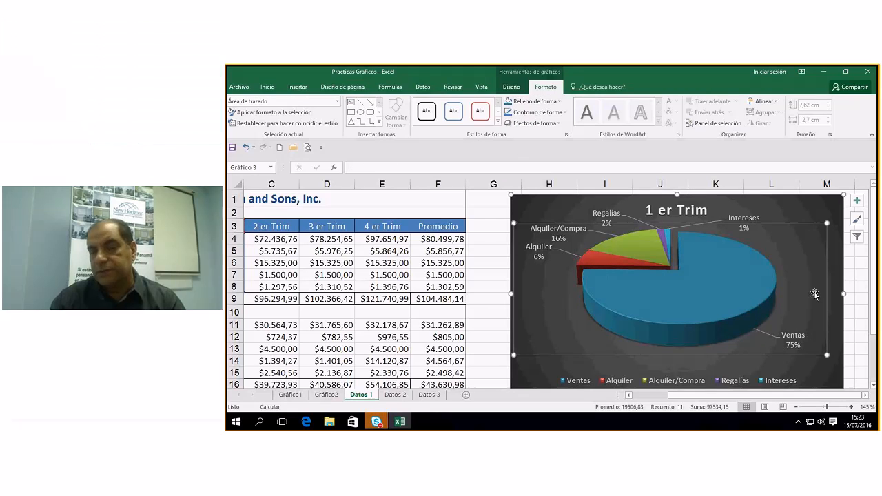
{"action": "left_click", "coordinate": [811, 213]}
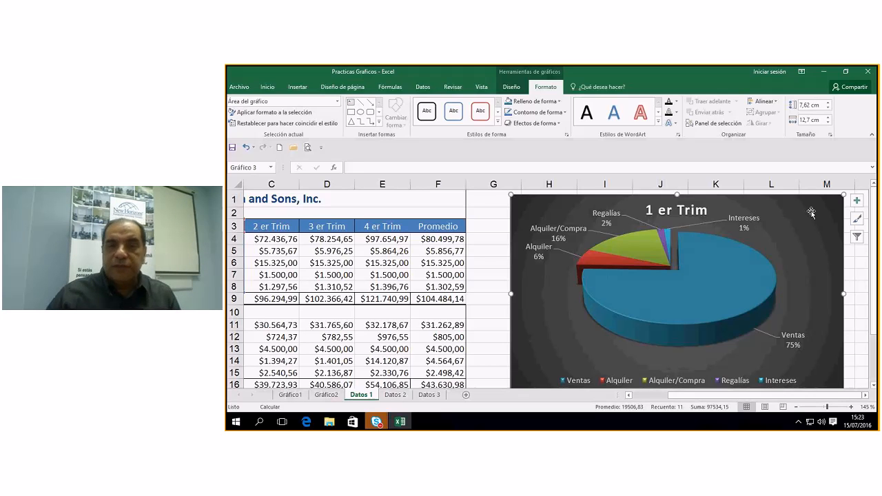
{"action": "left_click", "coordinate": [821, 231]}
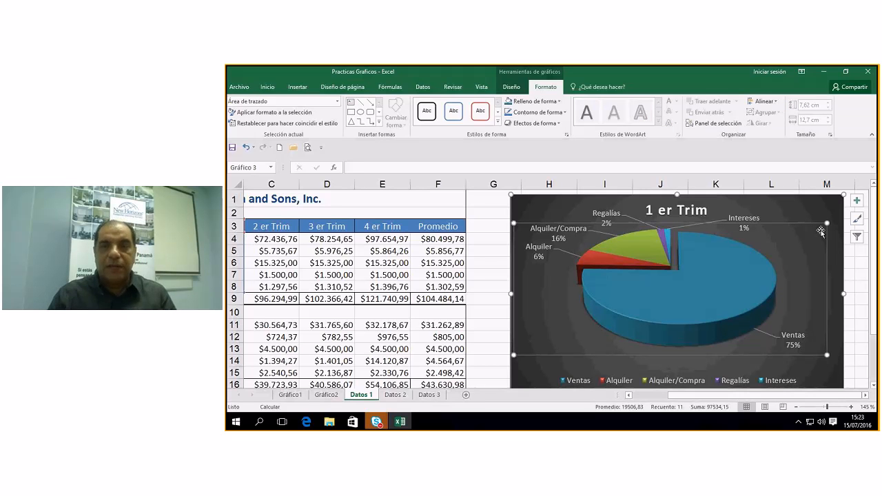
Move the 1 er Trim pie chart onto a new chart sheet, Gráfico3.
{"action": "left_click", "coordinate": [511, 88]}
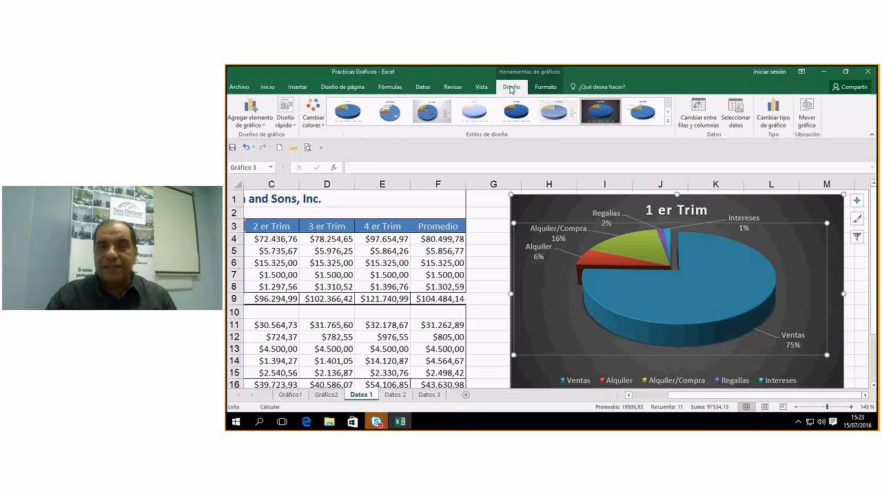
{"action": "left_click", "coordinate": [807, 112]}
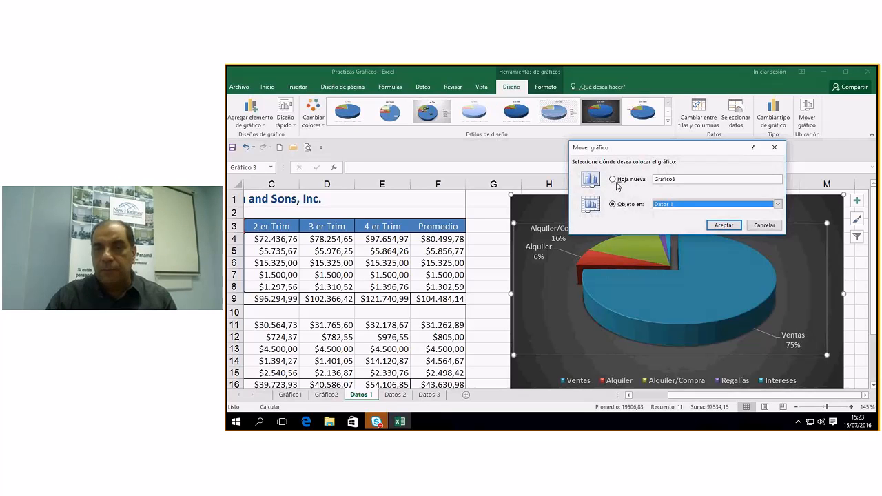
{"action": "left_click", "coordinate": [612, 180]}
{"action": "key", "text": "Return"}
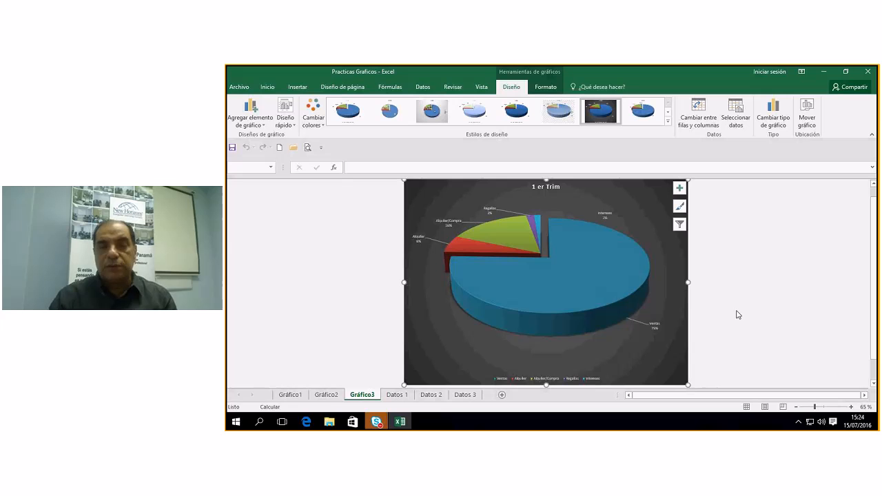
Switch to the Gráfico2 sheet to view the dark Comparativo column chart.
{"action": "left_click", "coordinate": [326, 395]}
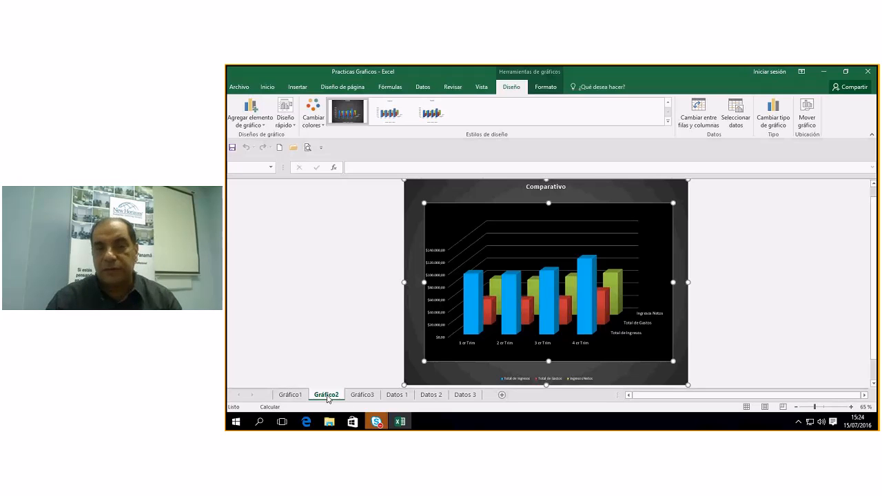
{"action": "mouse_move", "coordinate": [690, 361]}
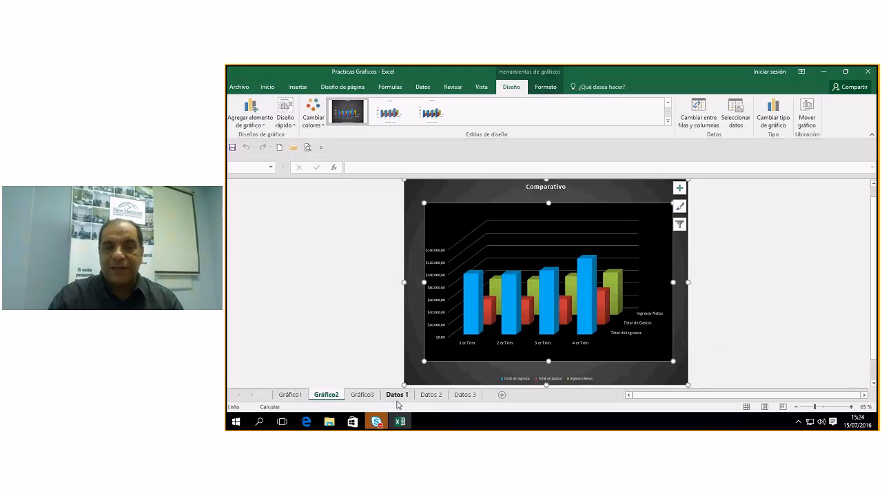
{"action": "mouse_move", "coordinate": [378, 426]}
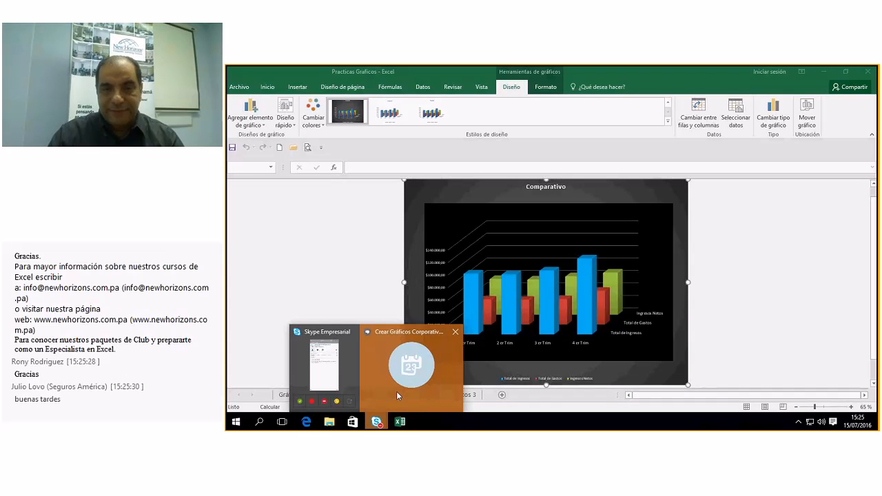
Bring the Skype meeting forward, turn off the camera, mute the mic and open the chat.
{"action": "left_click", "coordinate": [396, 391]}
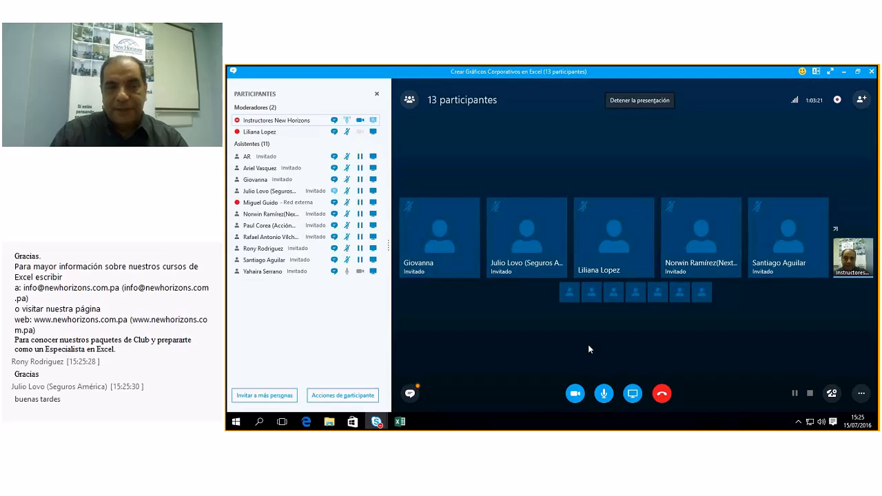
{"action": "left_click", "coordinate": [576, 395]}
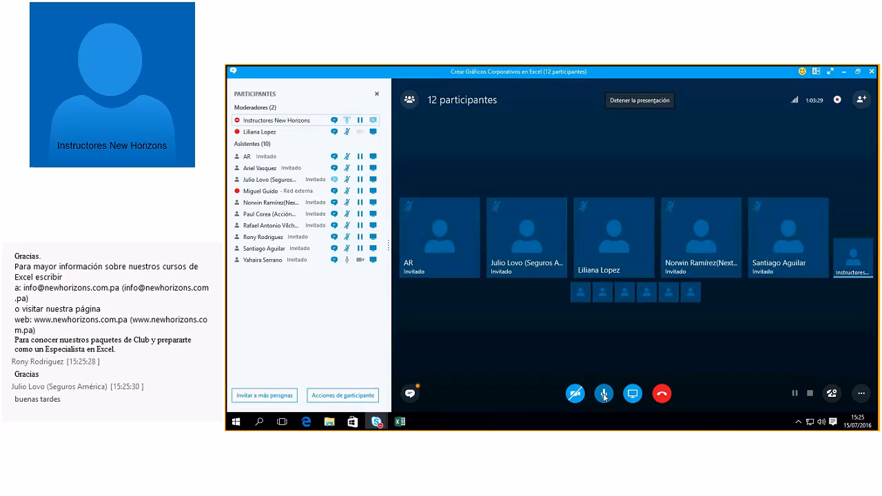
{"action": "left_click", "coordinate": [603, 393]}
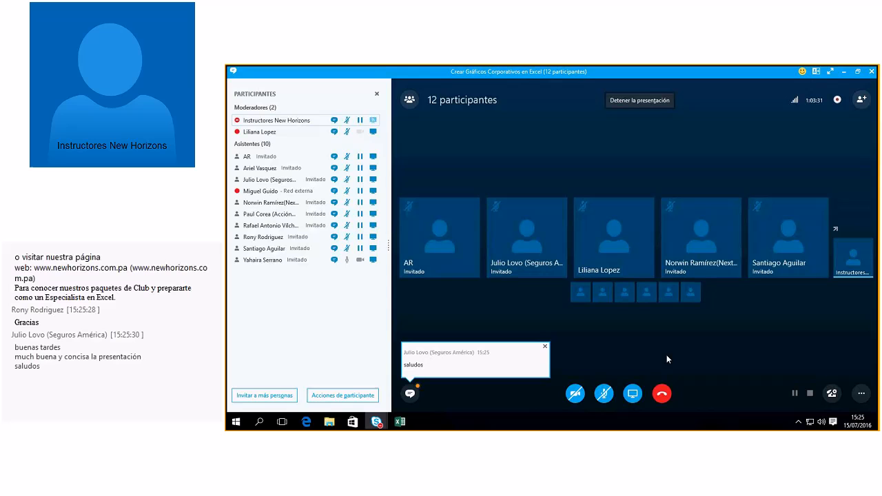
{"action": "left_click", "coordinate": [410, 393]}
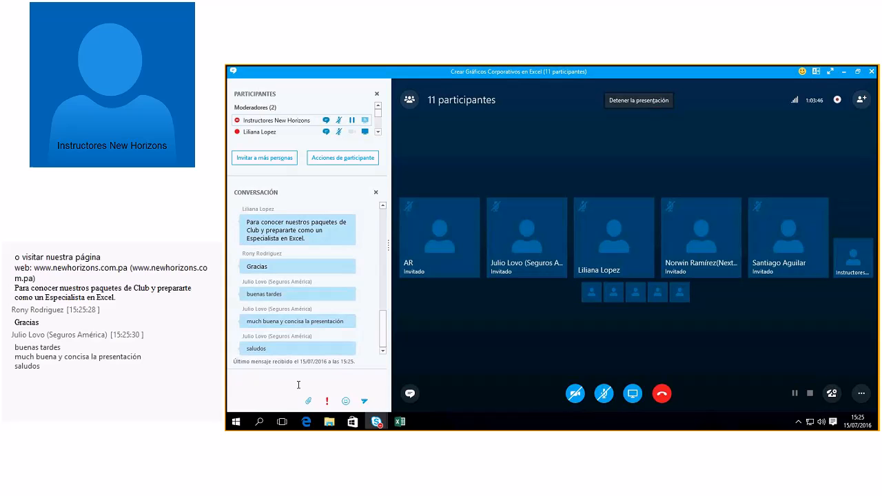
Draft a chat message 'Mi correo… Correo a la orden' followed by the instructor's e-mail address.
{"action": "type", "text": "Mi correo"}
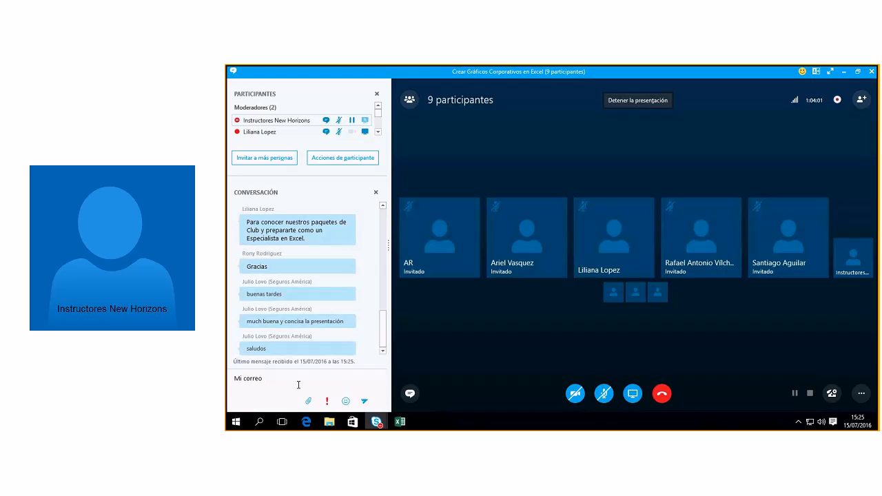
{"action": "type", "text": "Correo a la"}
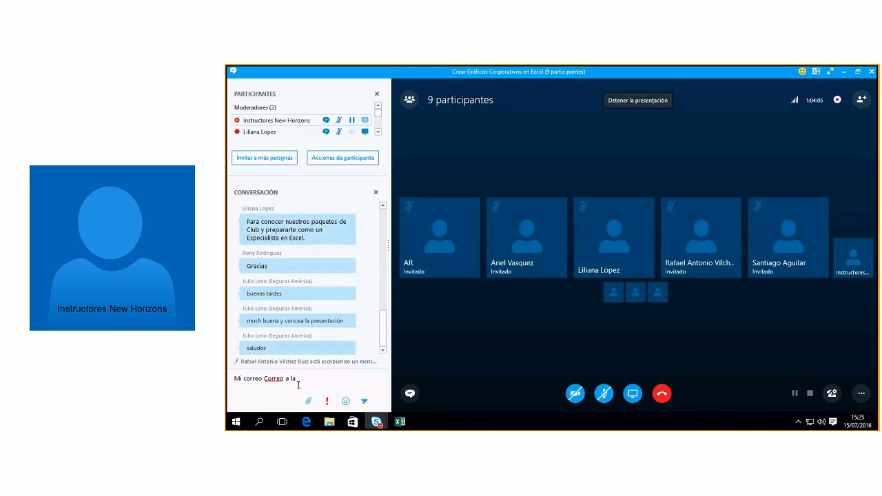
{"action": "type", "text": " orden J"}
{"action": "key", "text": "BackSpace"}
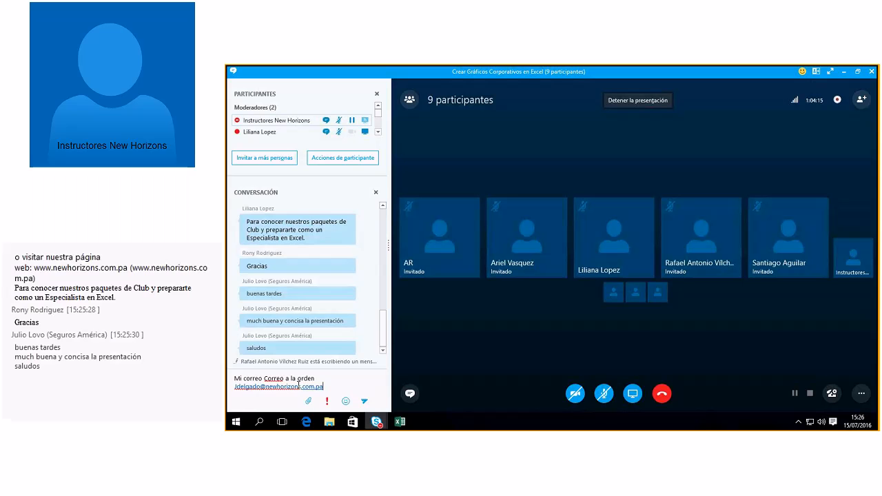
Send the chat reply 'Mi correo Correo a la orden' with the instructor's e-mail address.
{"action": "key", "text": "Return"}
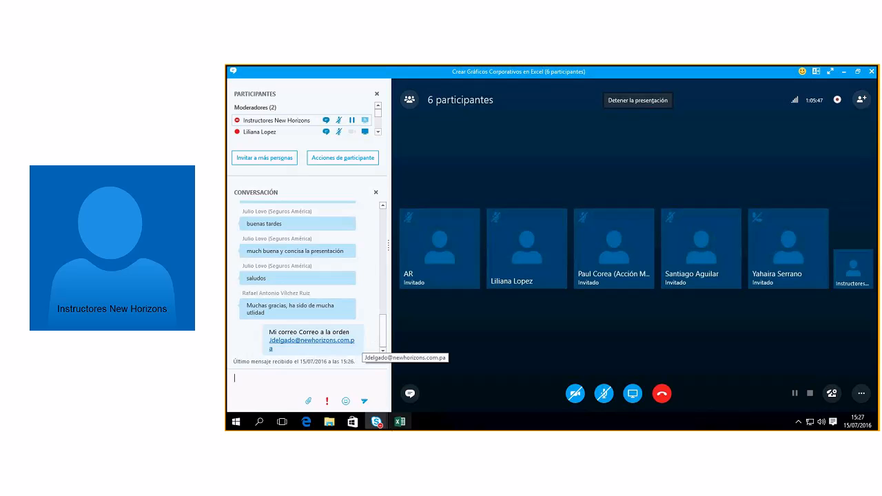
Open and minimise the Recording Manager from Skype's Tools menu, then stop presenting the desktop.
{"action": "mouse_move", "coordinate": [376, 421]}
{"action": "left_click", "coordinate": [338, 372]}
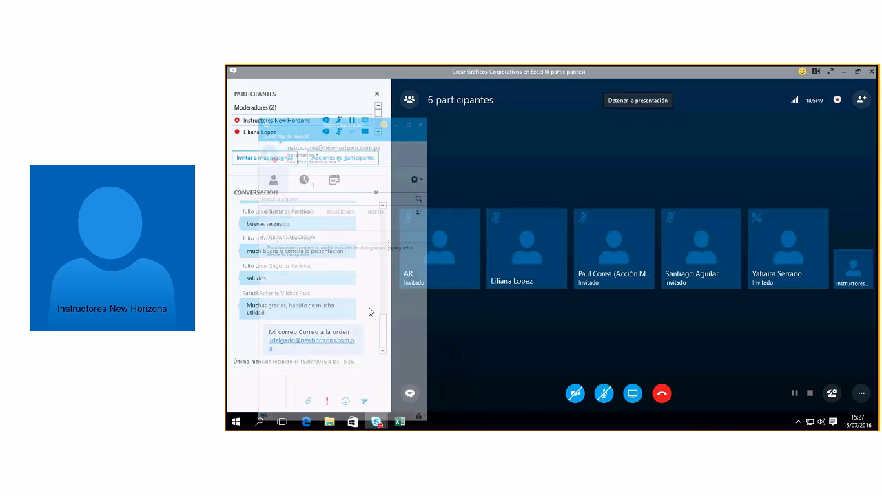
{"action": "left_click", "coordinate": [417, 137]}
{"action": "mouse_move", "coordinate": [428, 170]}
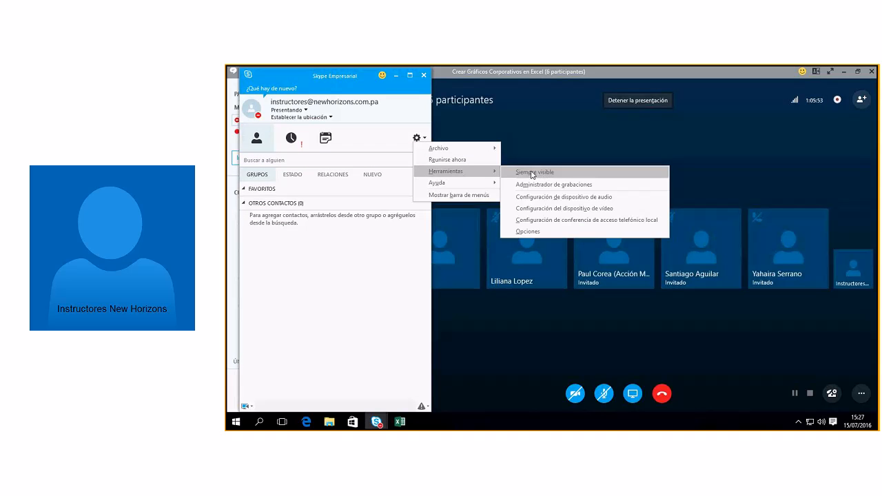
{"action": "left_click", "coordinate": [549, 185]}
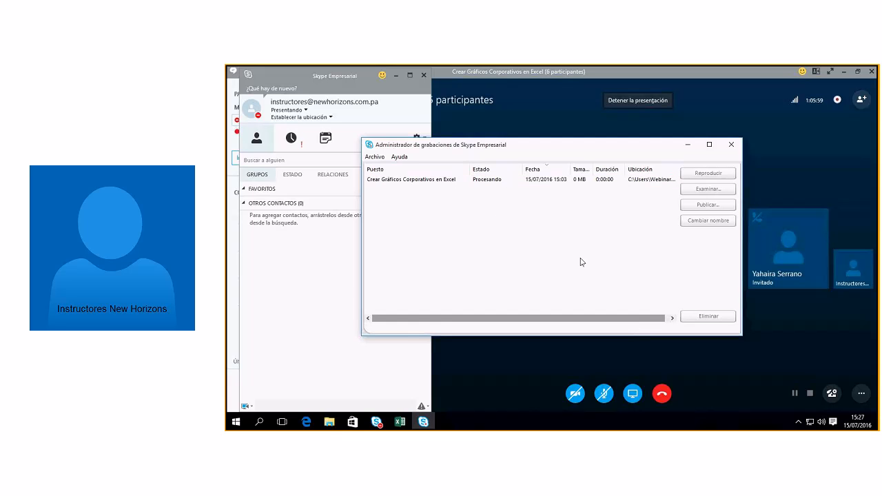
{"action": "left_click", "coordinate": [687, 146]}
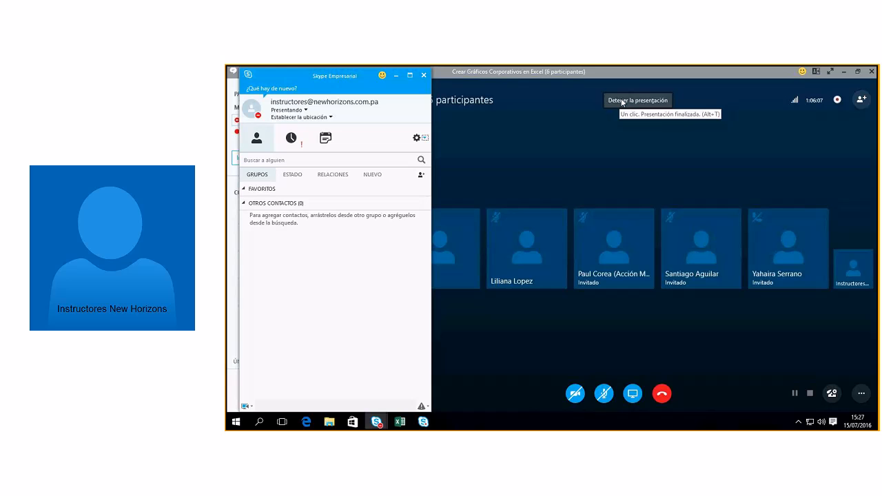
{"action": "left_click", "coordinate": [622, 103]}
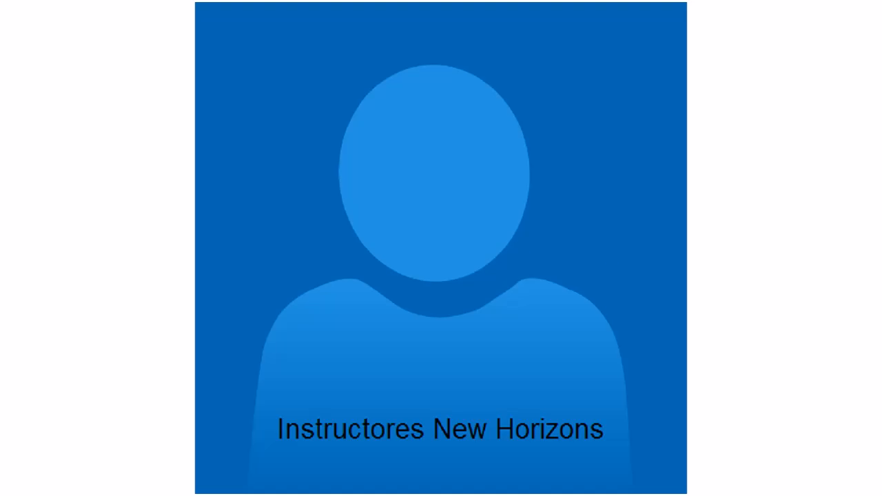